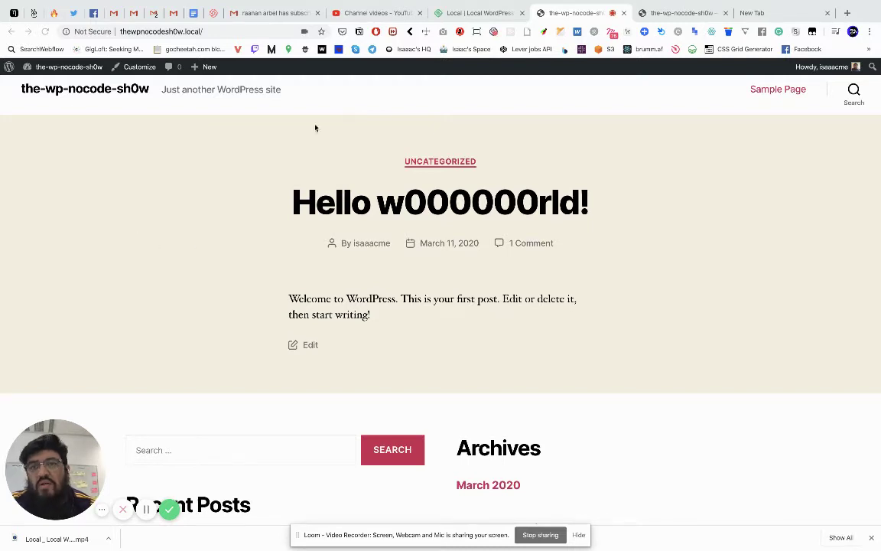
- Open the WordPress admin dashboard of the the-wp-nocode-sh0w site
mouse_move(73, 67)
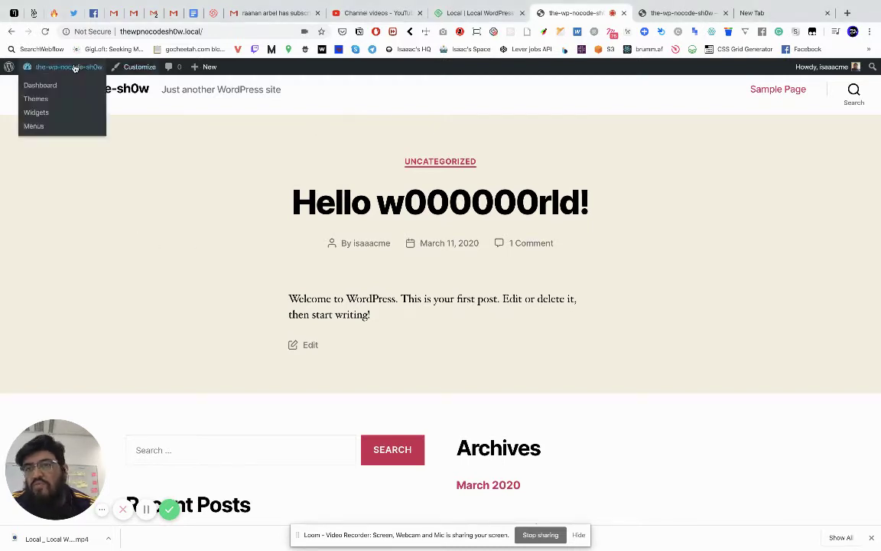
left_click(48, 85)
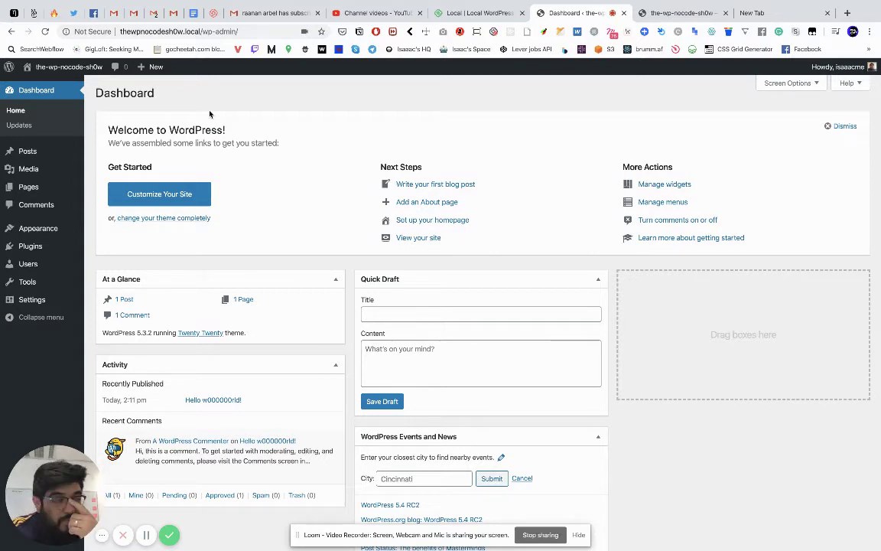
mouse_move(25, 153)
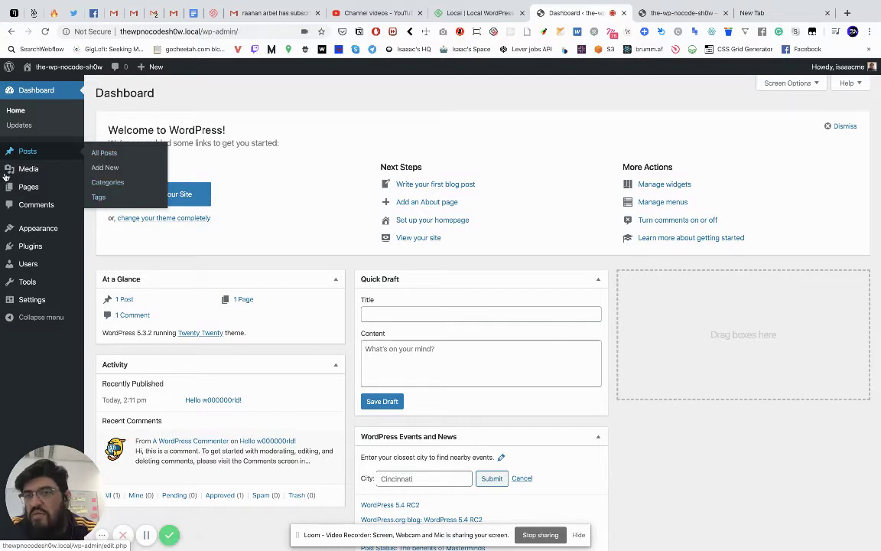
mouse_move(24, 184)
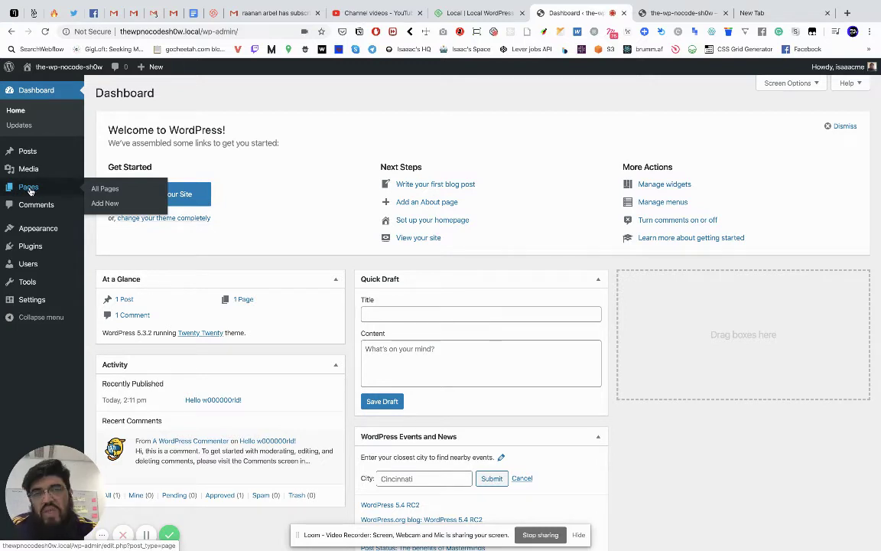
left_click(39, 206)
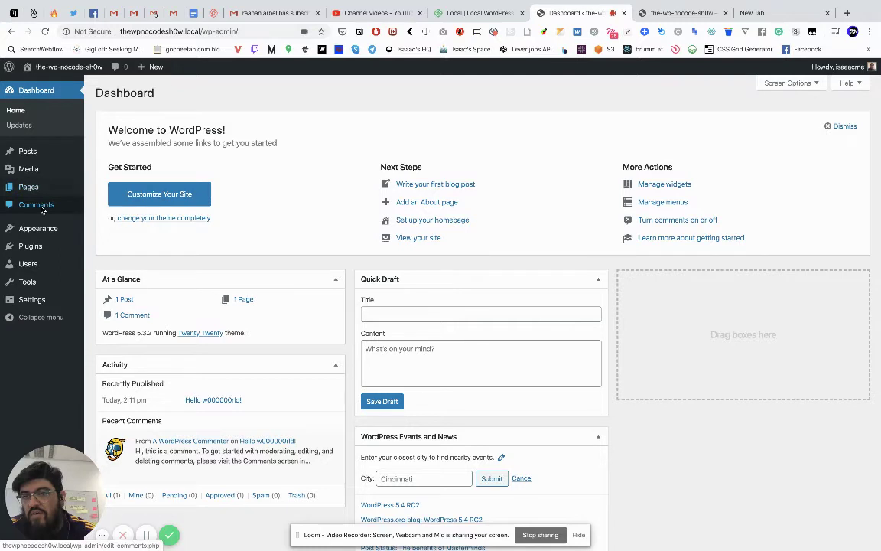
- Open the page for adding new plugins and search it for elementor
mouse_move(50, 235)
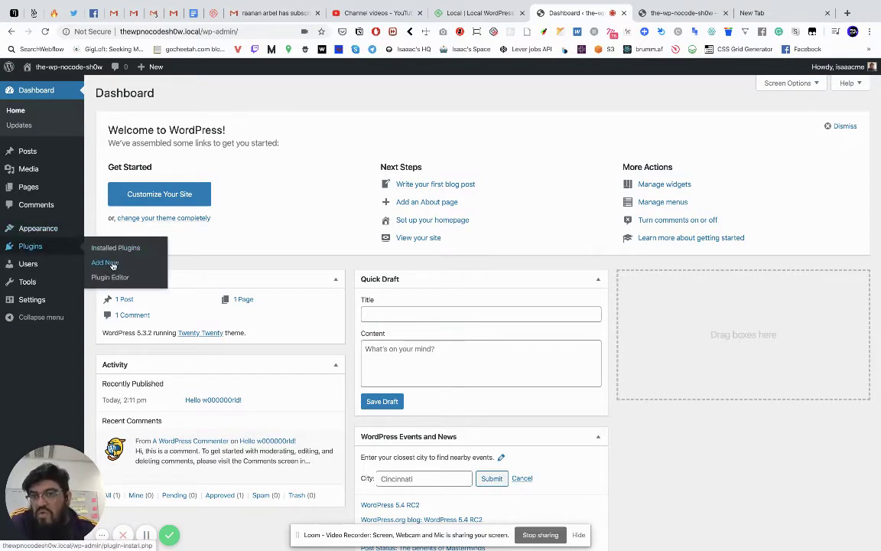
left_click(113, 264)
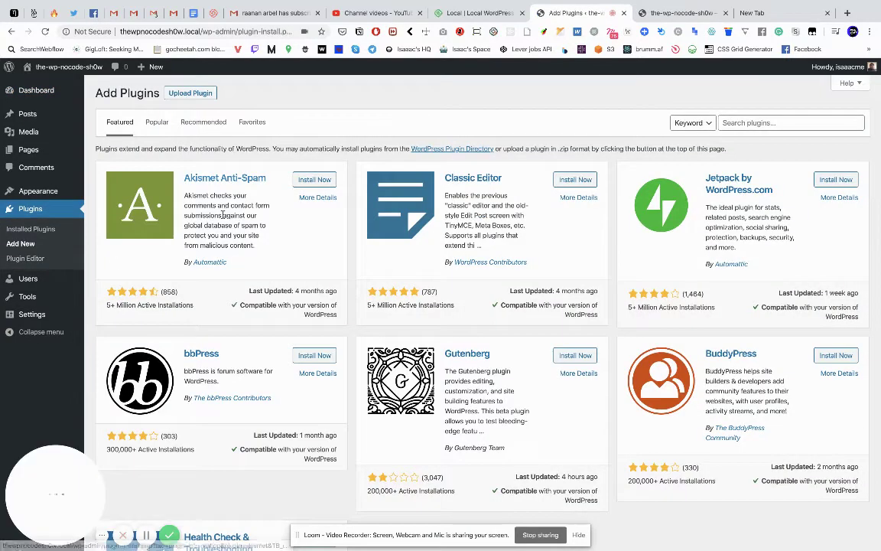
left_click(760, 123)
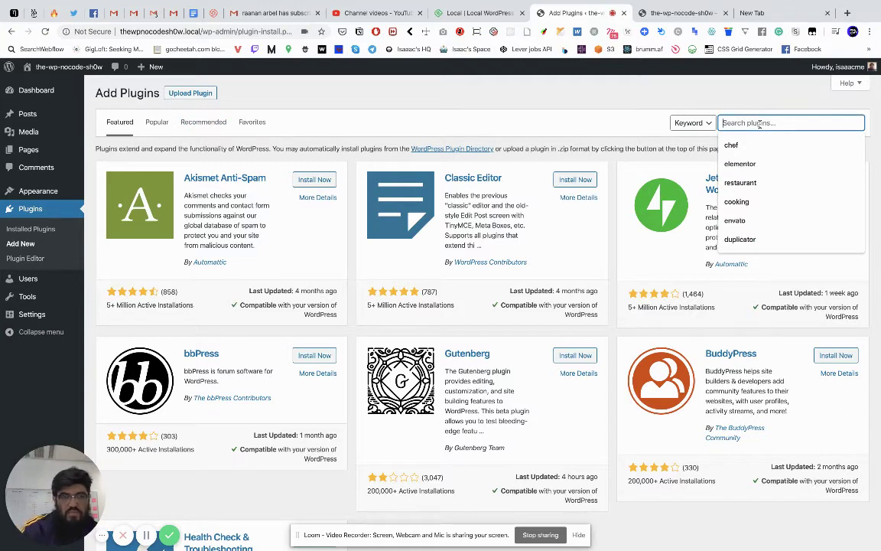
left_click(760, 163)
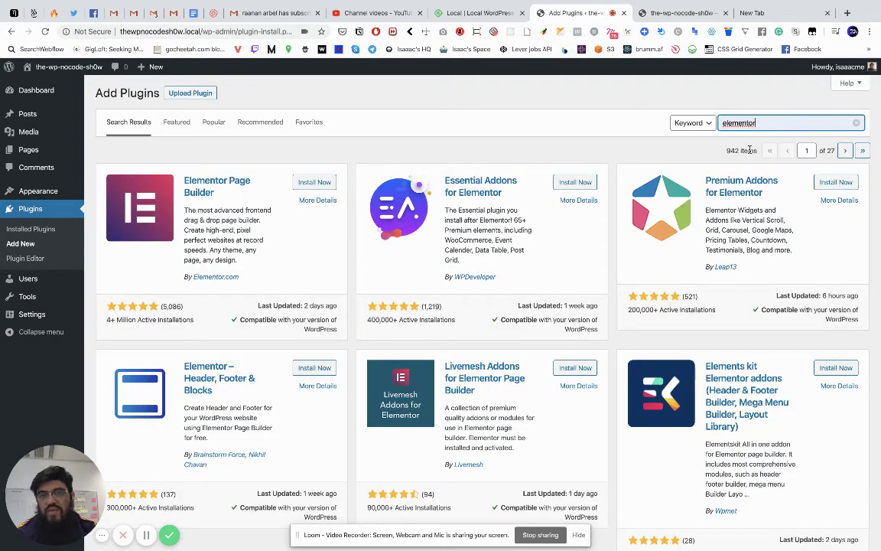
- Install and activate the Elementor Page Builder plugin and close its getting-started page
left_click(337, 144)
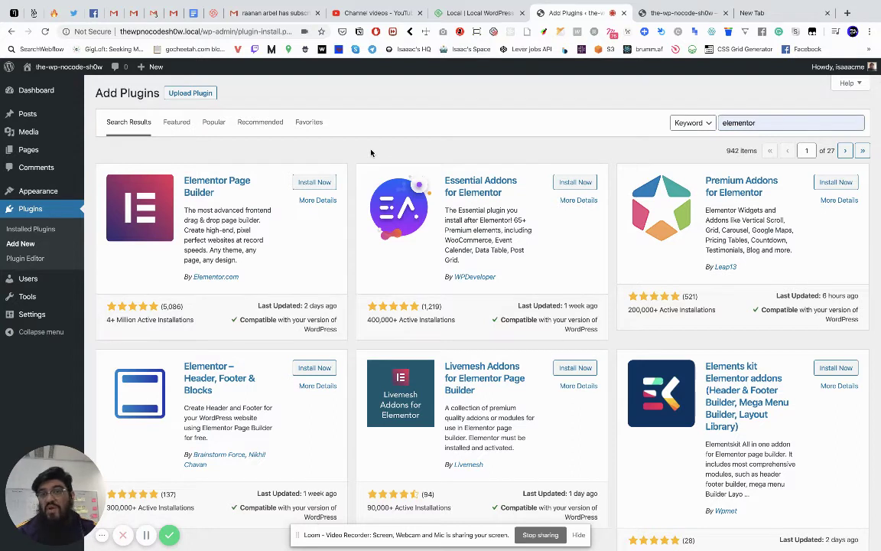
left_click(318, 182)
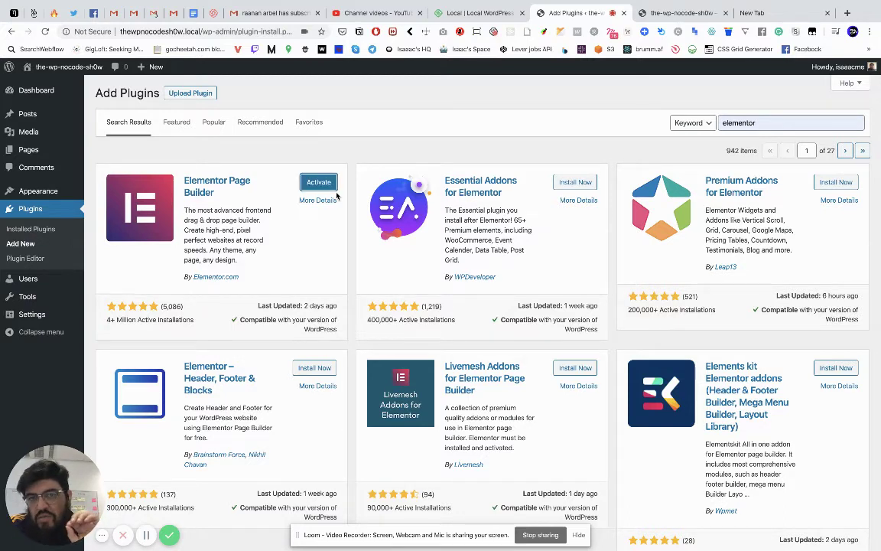
left_click(315, 182)
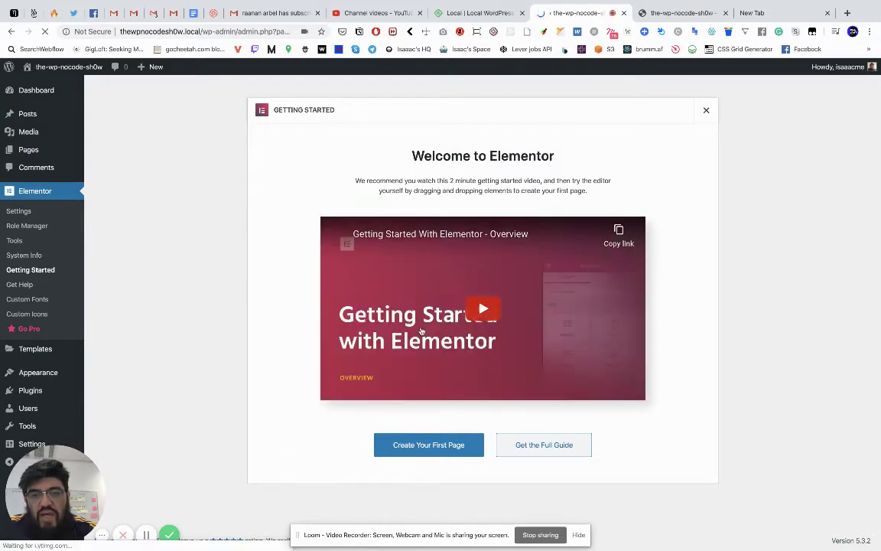
left_click(706, 110)
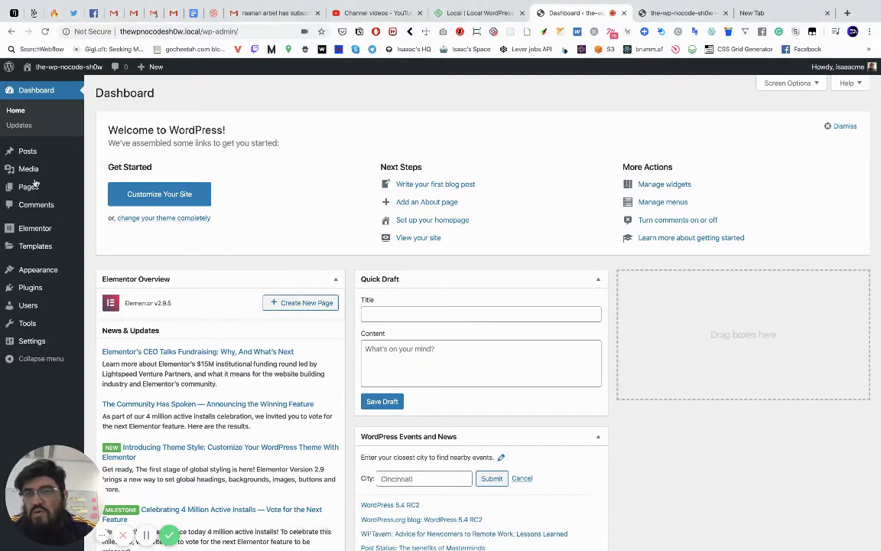
- Create a new page with Elementor from the dashboard's Elementor Overview
mouse_move(3, 312)
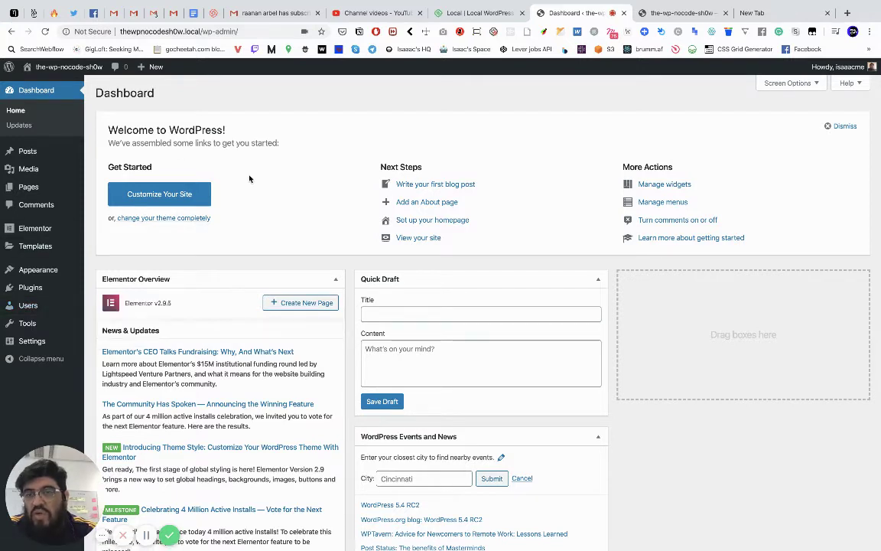
mouse_move(40, 186)
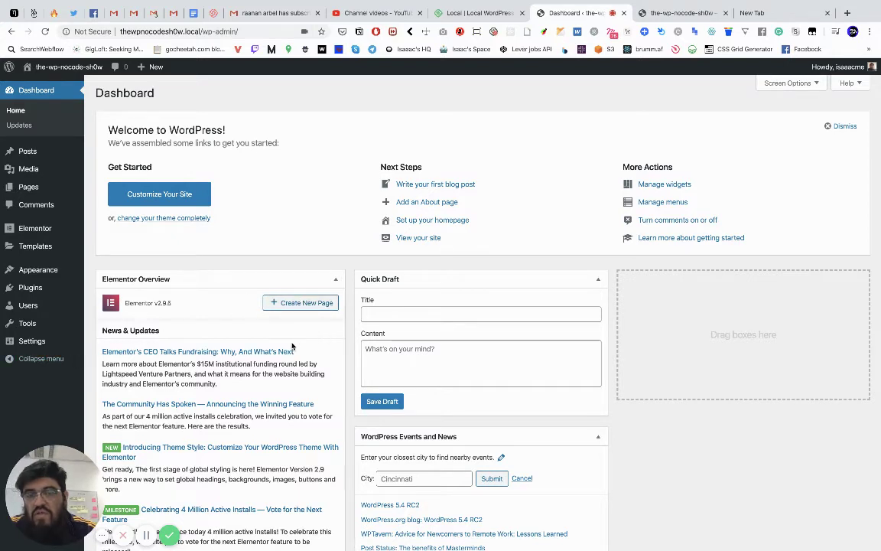
left_click(310, 303)
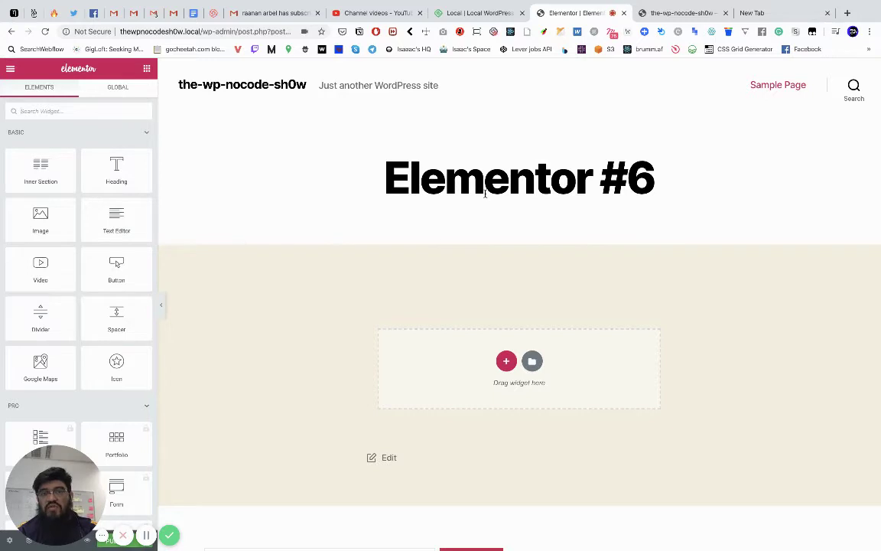
left_click_drag(485, 193, 624, 162)
left_click(417, 178)
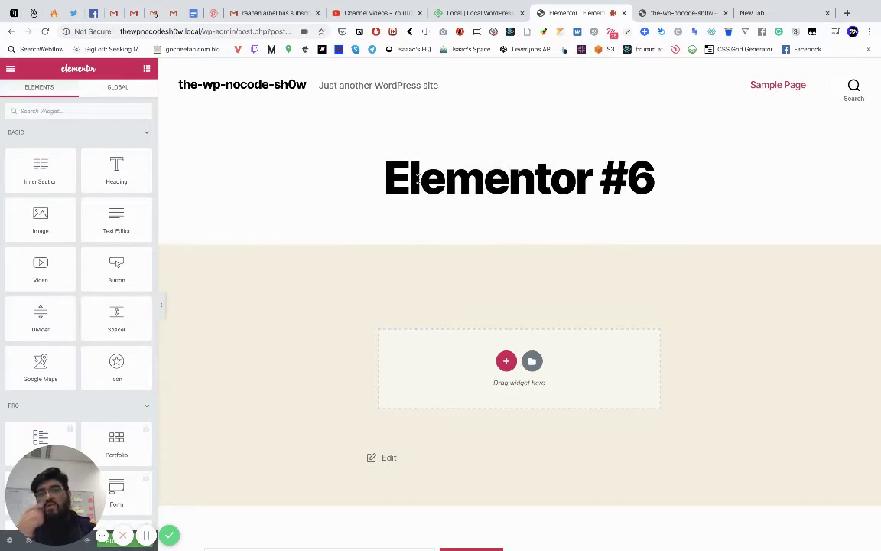
left_click_drag(417, 178, 663, 190)
left_click(676, 195)
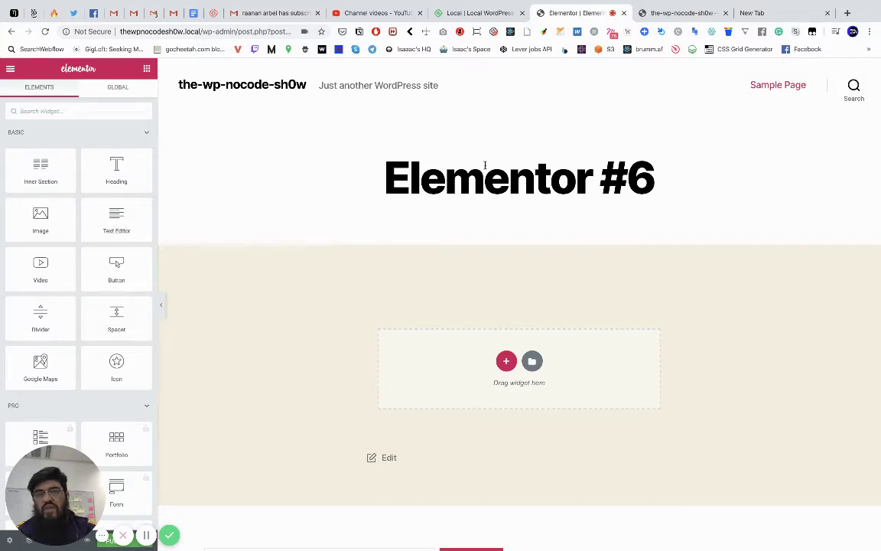
mouse_move(62, 488)
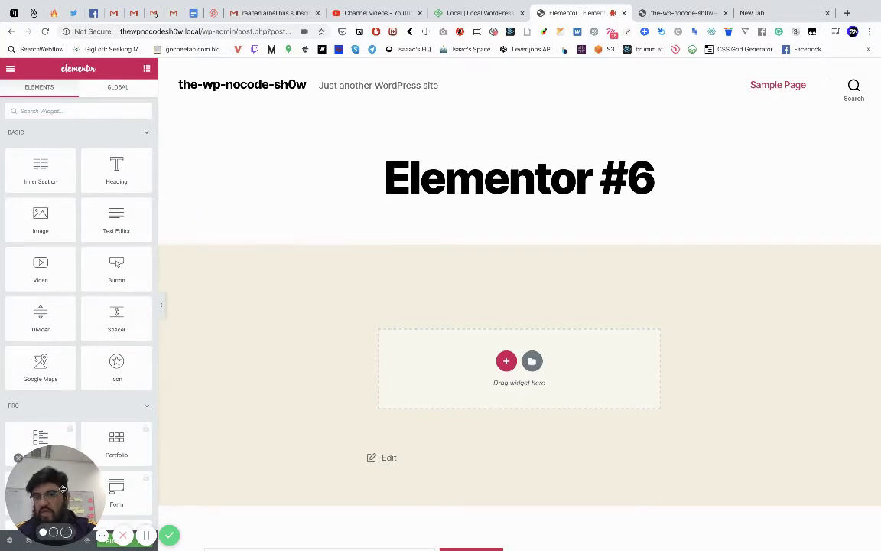
left_click_drag(62, 488, 842, 505)
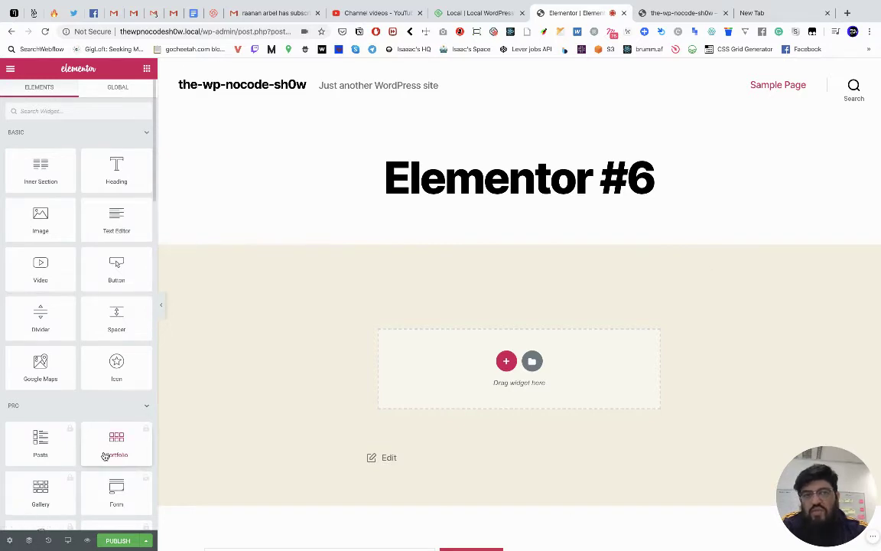
- Set the new page's layout to Full Width Template in its post settings
left_click(11, 542)
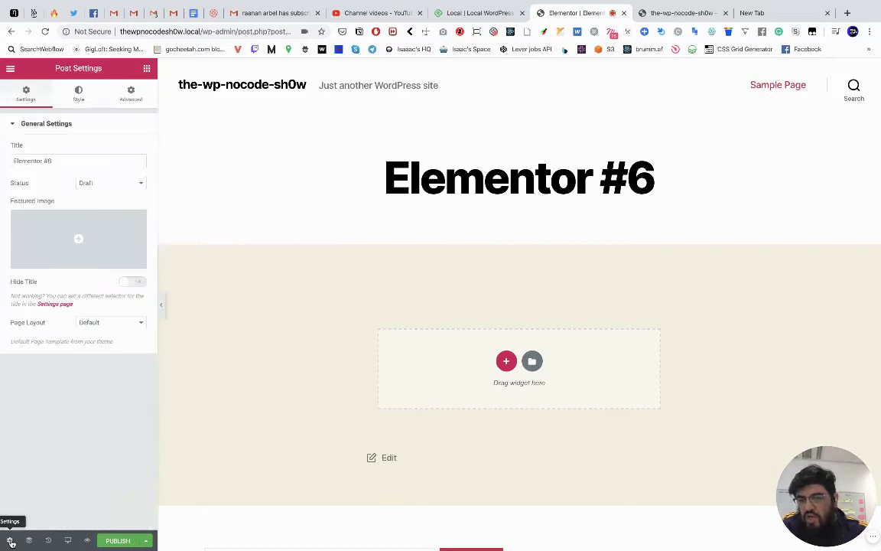
left_click(120, 328)
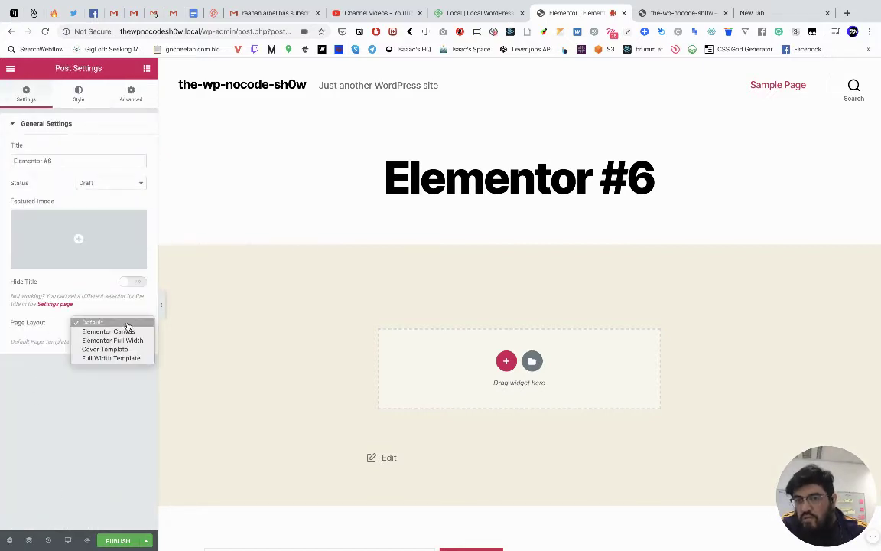
left_click(109, 358)
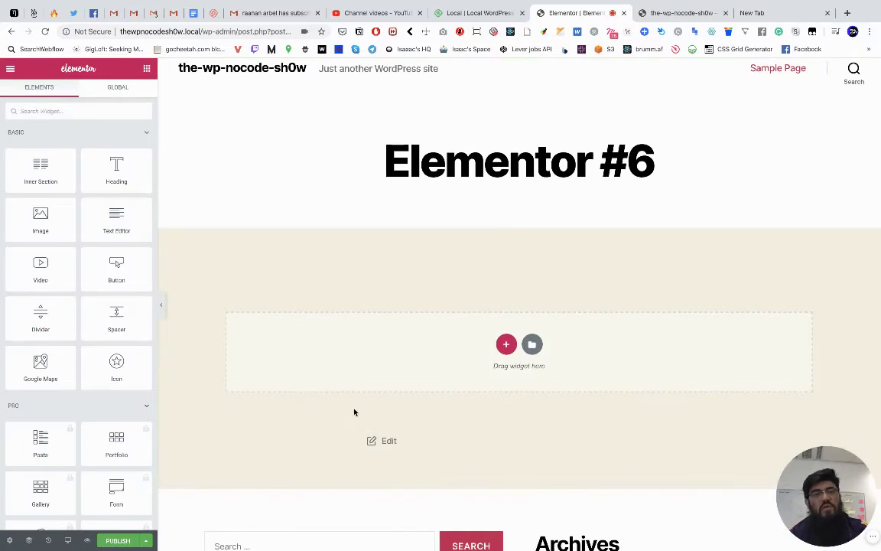
- Set the page layout to Elementor Full Width in the post settings
left_click(12, 542)
left_click(109, 324)
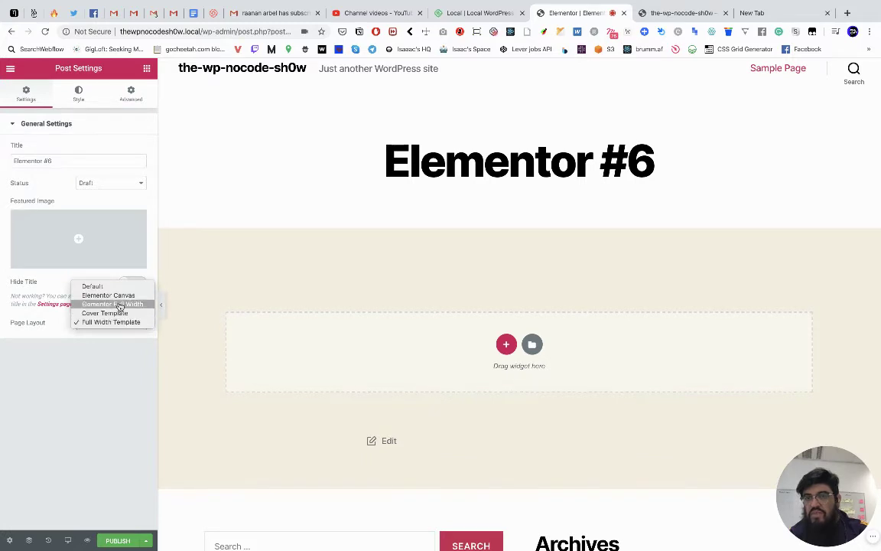
left_click(118, 304)
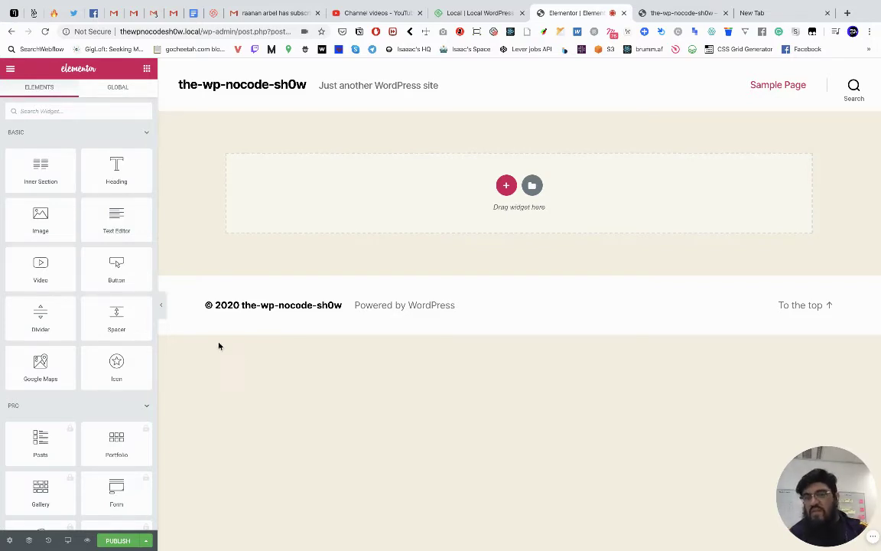
- Publish the empty Elementor page and preview it on the live site
left_click(119, 542)
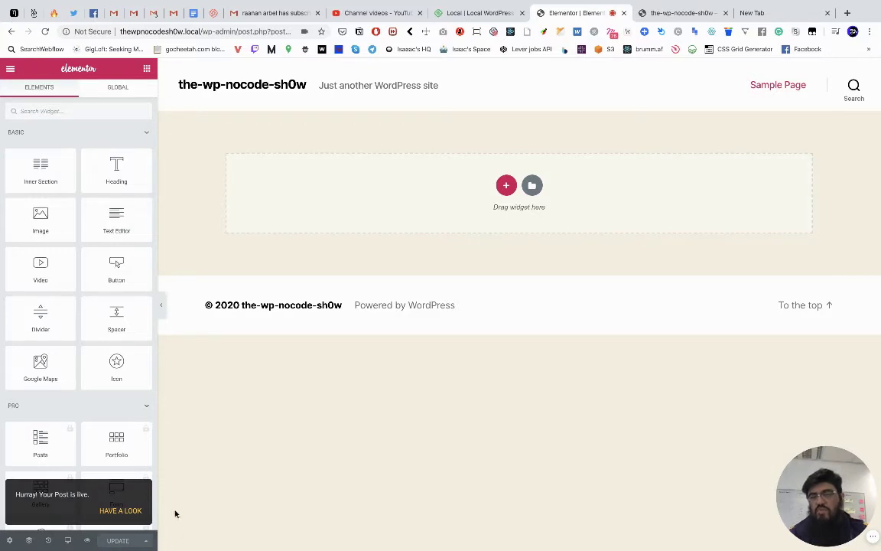
left_click(88, 541)
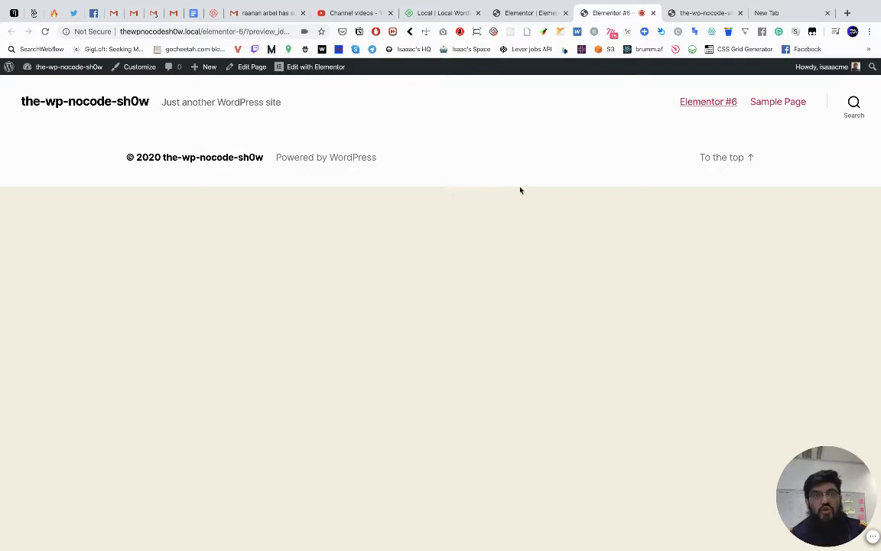
left_click(531, 13)
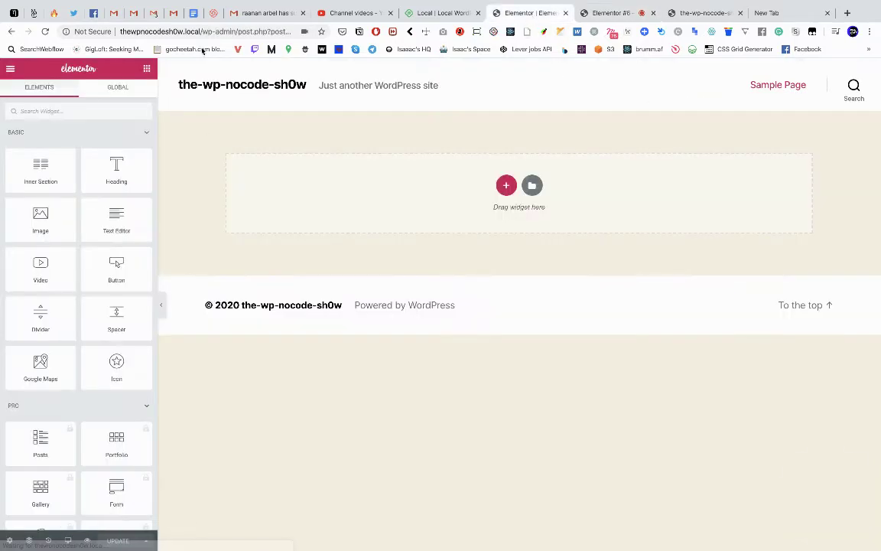
left_click(608, 14)
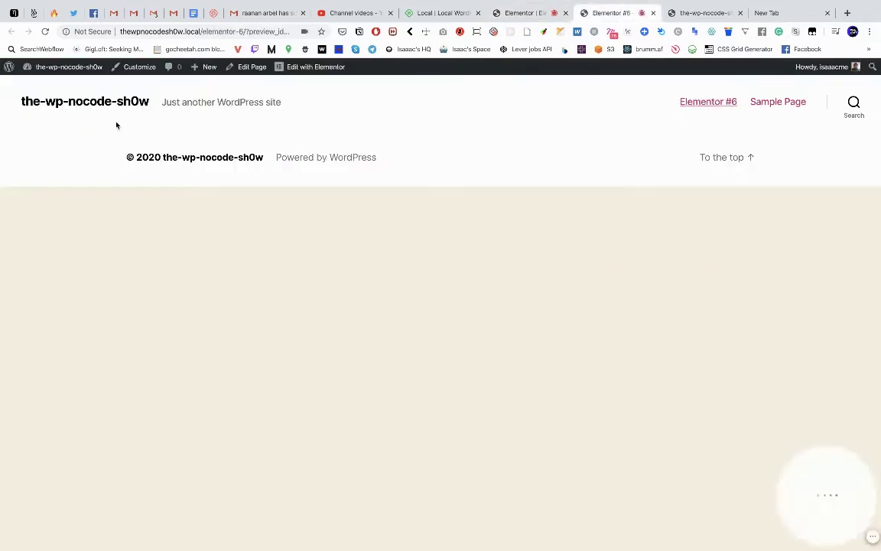
- Return to the admin dashboard and open the site's installed themes
mouse_move(88, 71)
left_click(45, 85)
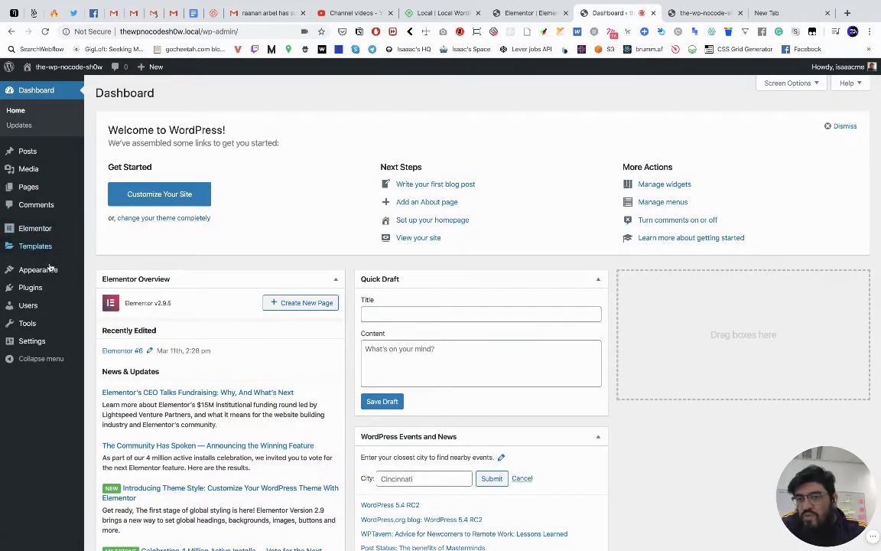
mouse_move(49, 271)
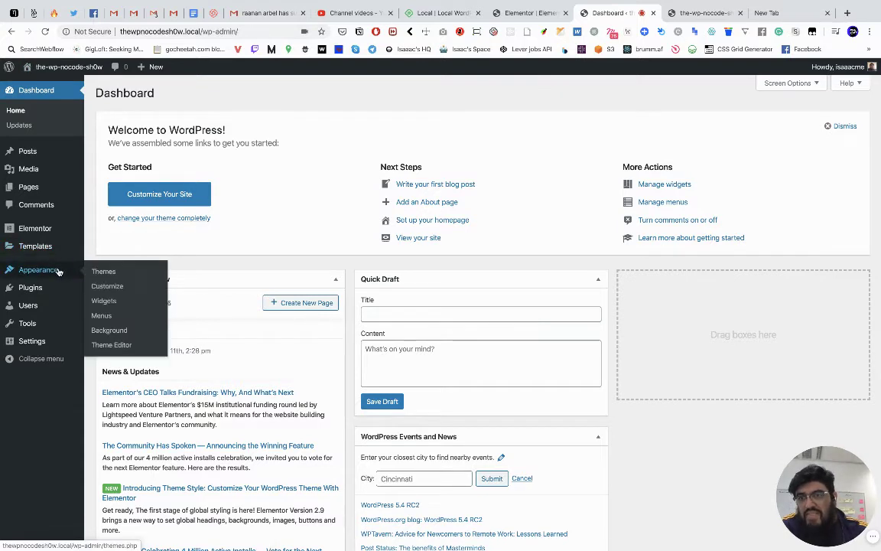
left_click(103, 272)
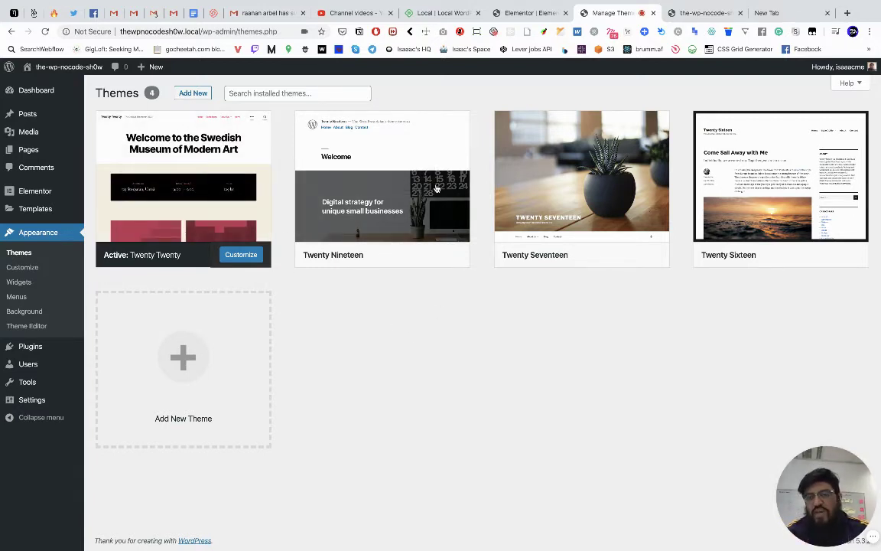
- Search the installed themes for astra and clear the search
left_click(277, 94)
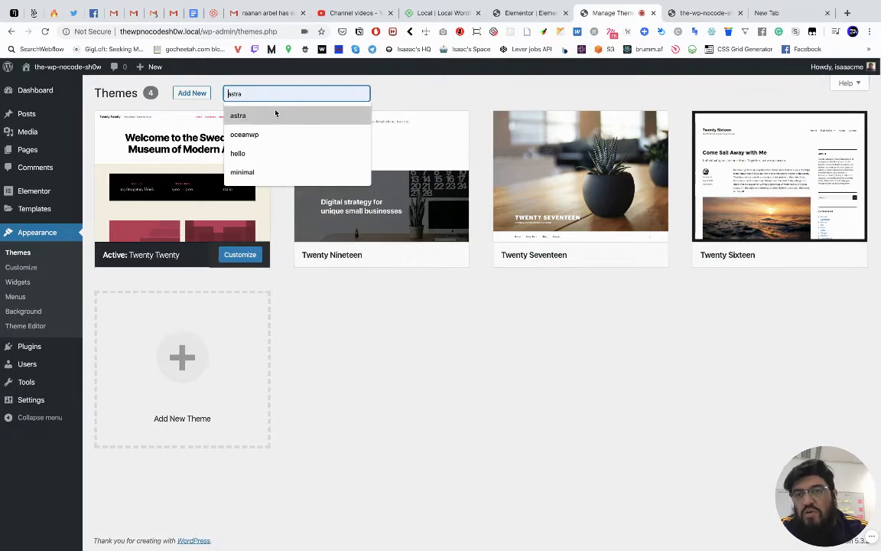
left_click(275, 114)
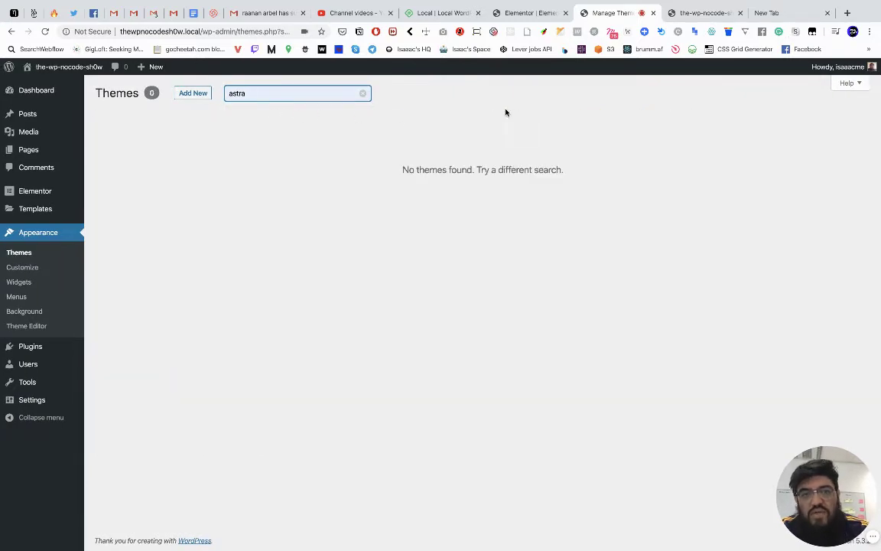
left_click(364, 94)
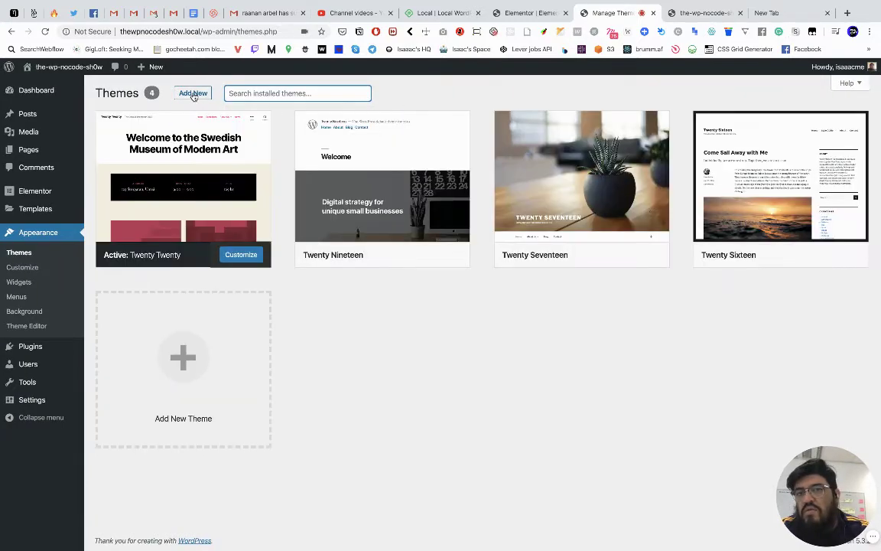
- Start adding a new theme and search the theme directory for astra
left_click(193, 93)
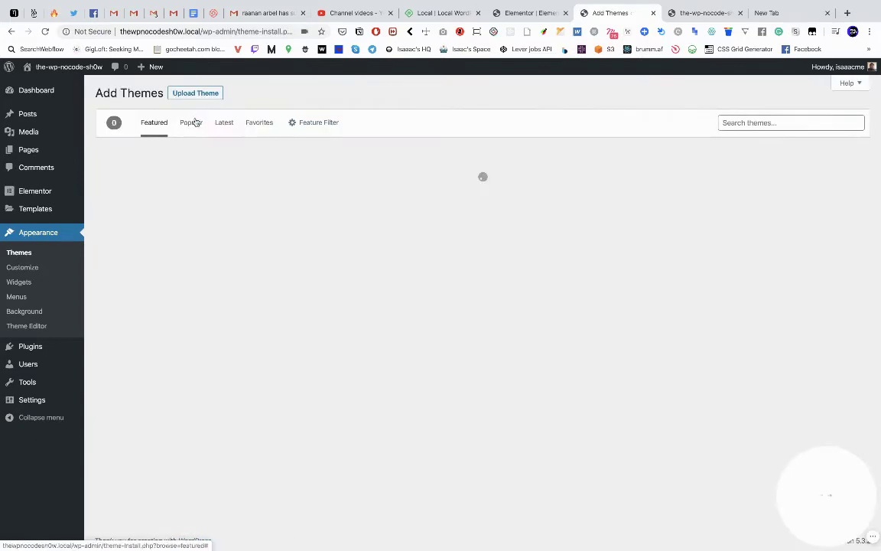
left_click(746, 124)
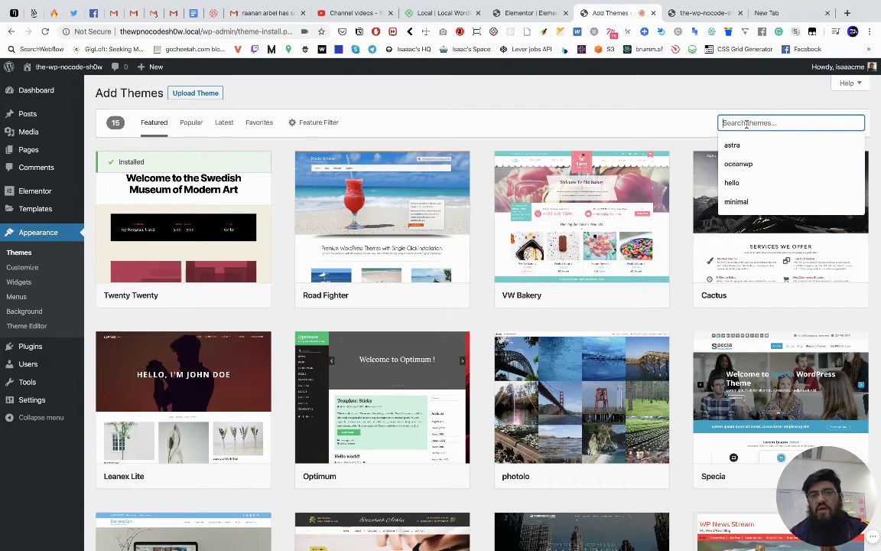
type("astra")
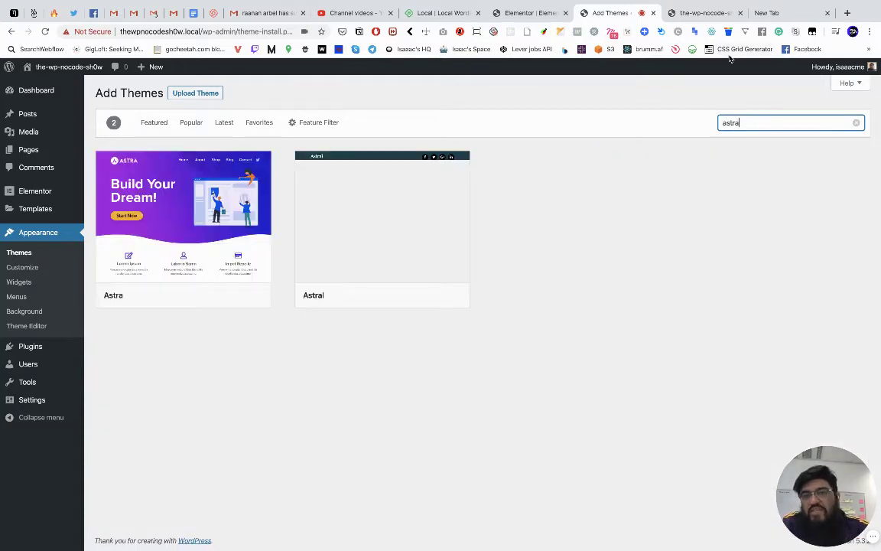
mouse_move(236, 186)
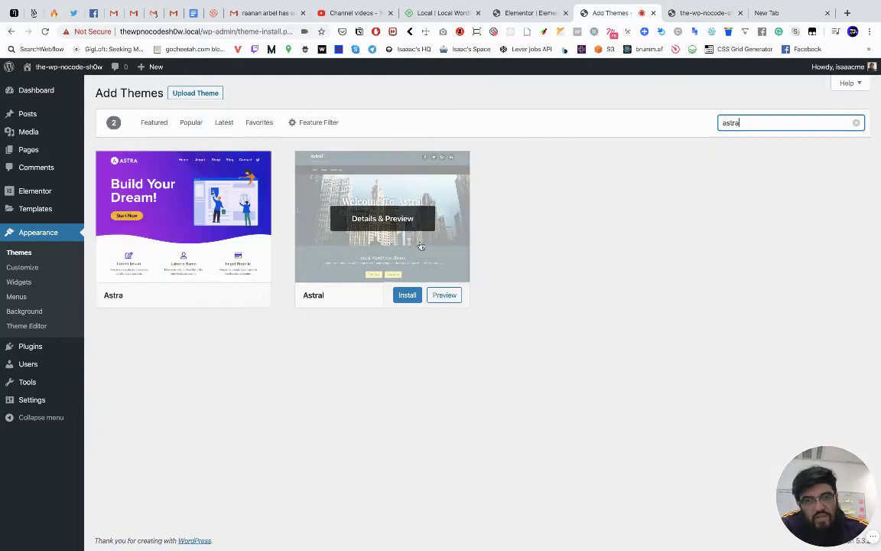
mouse_move(331, 201)
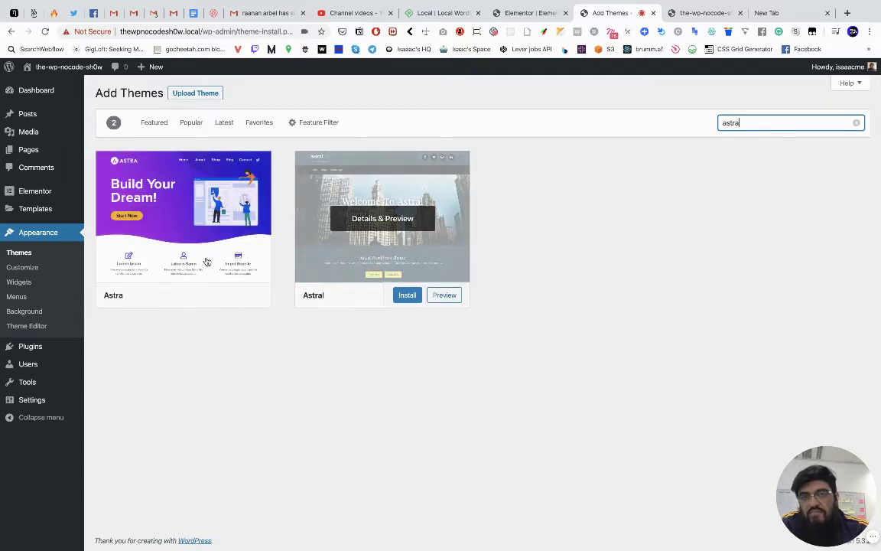
- Install the Astra theme from the search results and activate it on the site
mouse_move(229, 300)
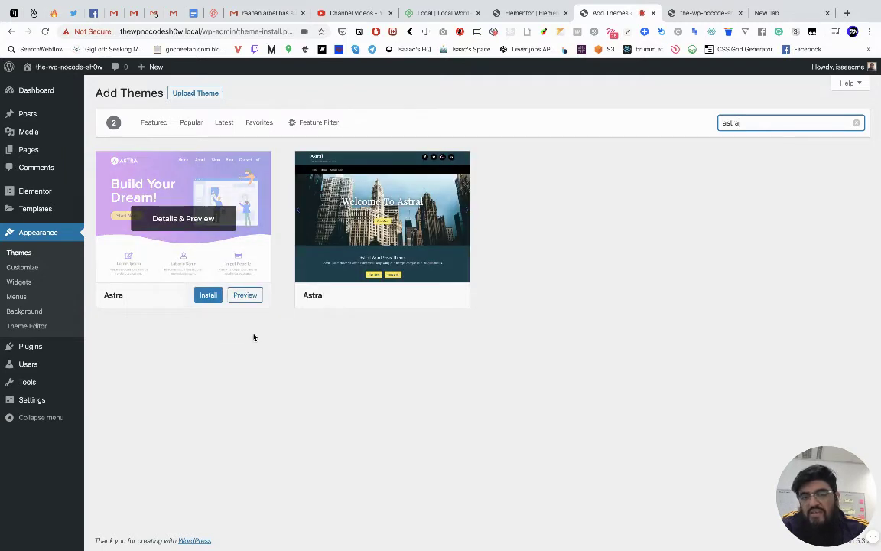
left_click(215, 298)
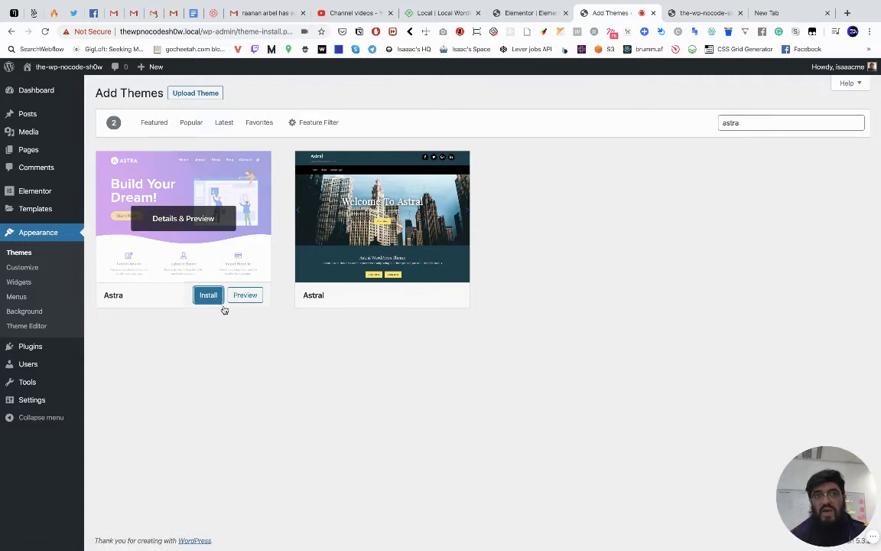
left_click(213, 297)
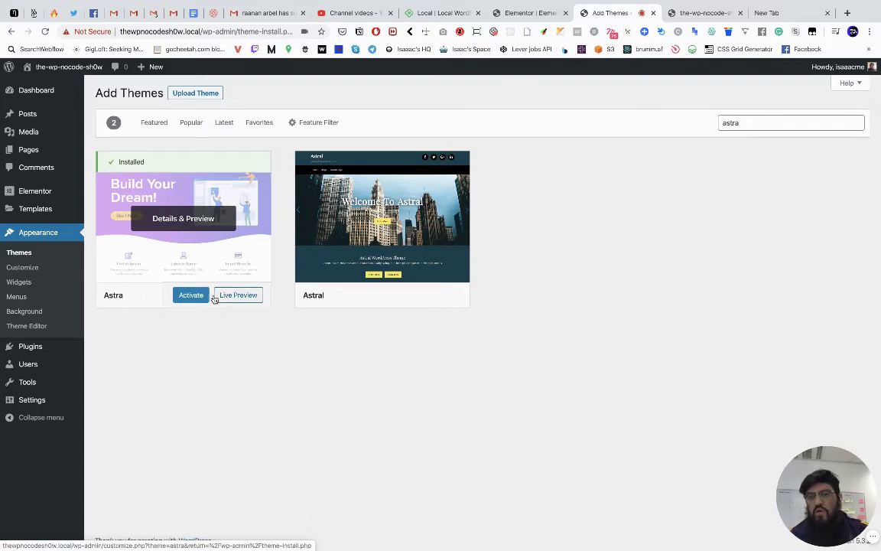
left_click(199, 297)
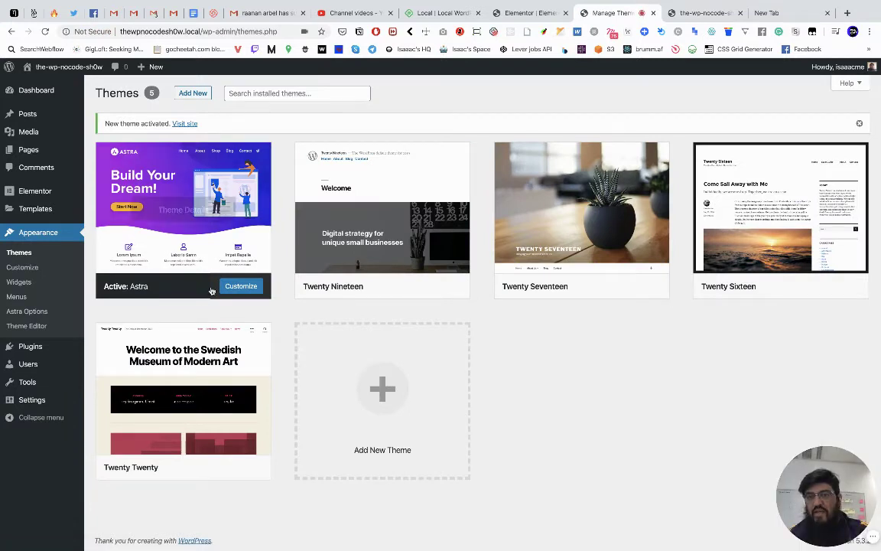
- Preview the Elementor page on the site and examine its header and footer under the Astra theme
left_click(693, 10)
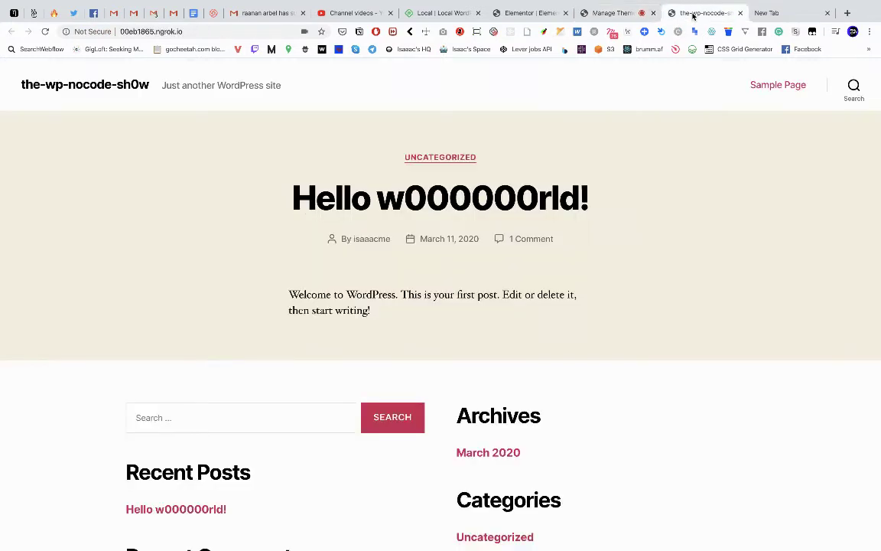
left_click(536, 12)
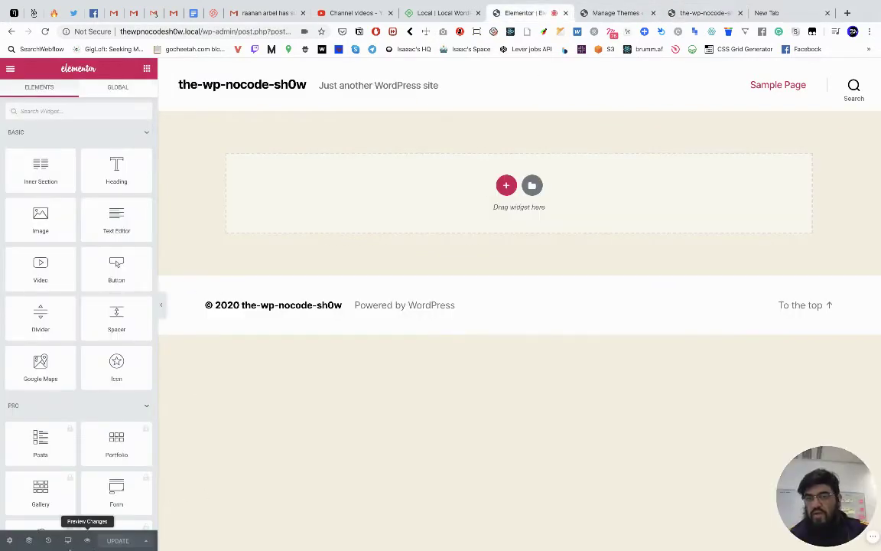
left_click(87, 542)
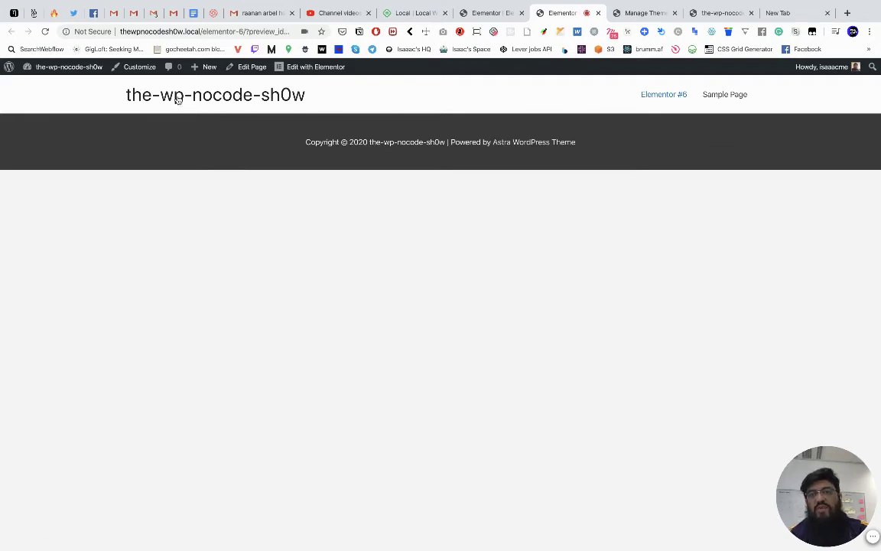
left_click_drag(579, 130, 123, 135)
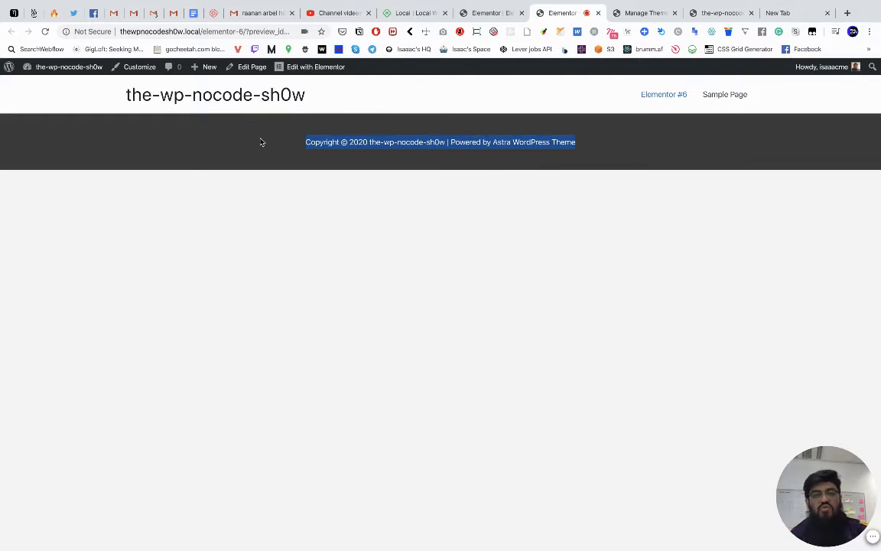
- Reload the page in the Elementor editor to load the Astra theme, and view the available section structures without adding one
left_click(493, 14)
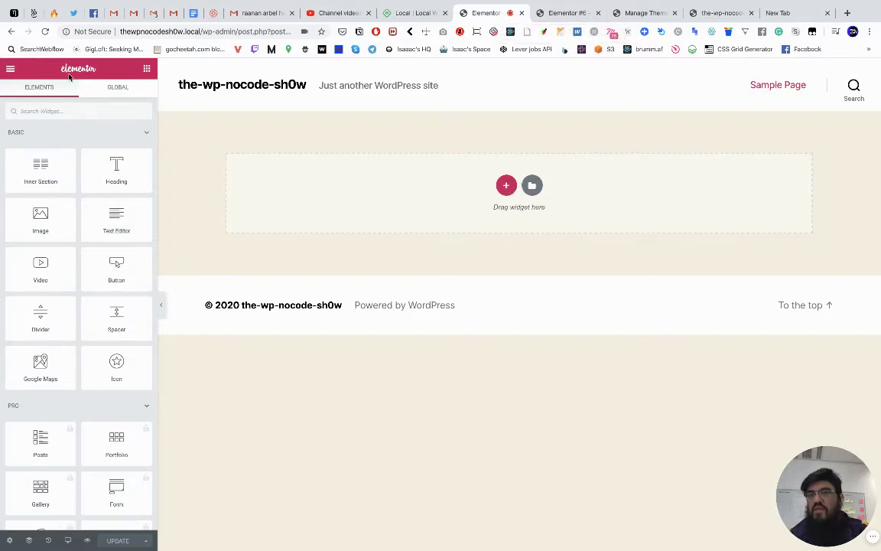
left_click(45, 33)
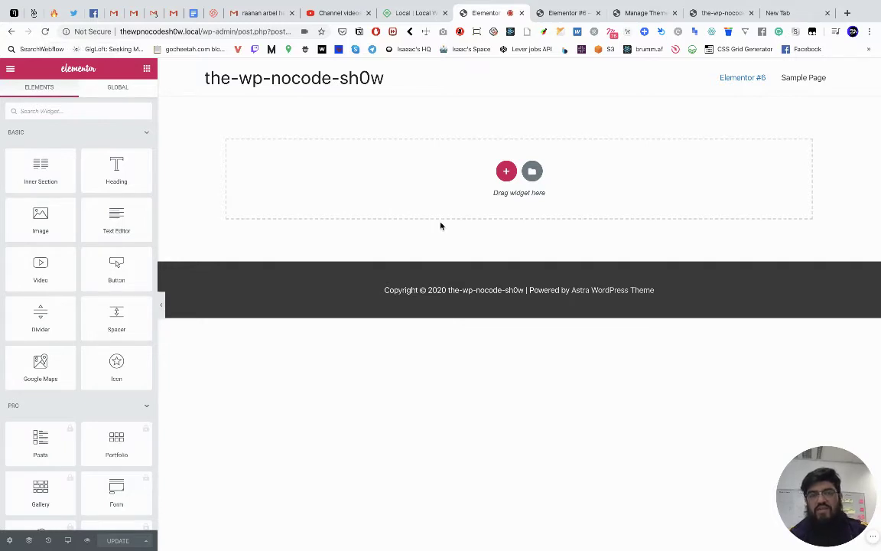
left_click(506, 172)
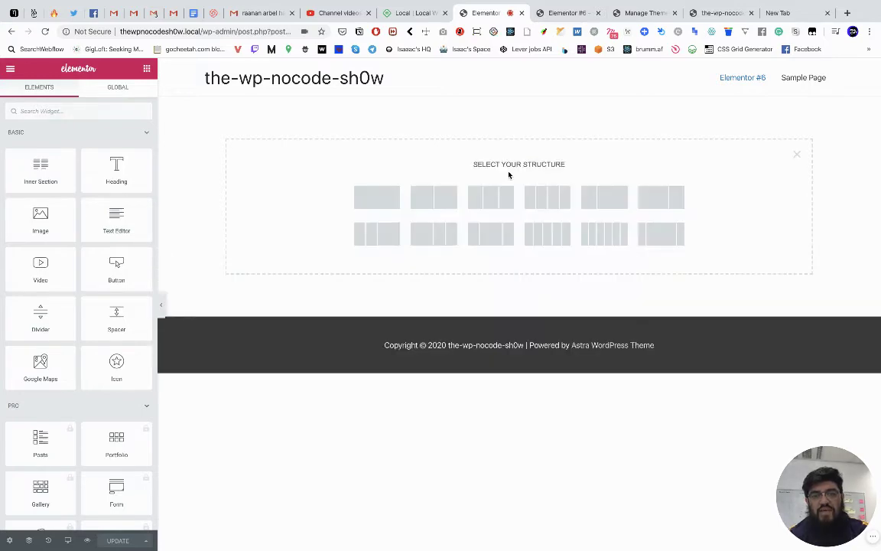
left_click(797, 155)
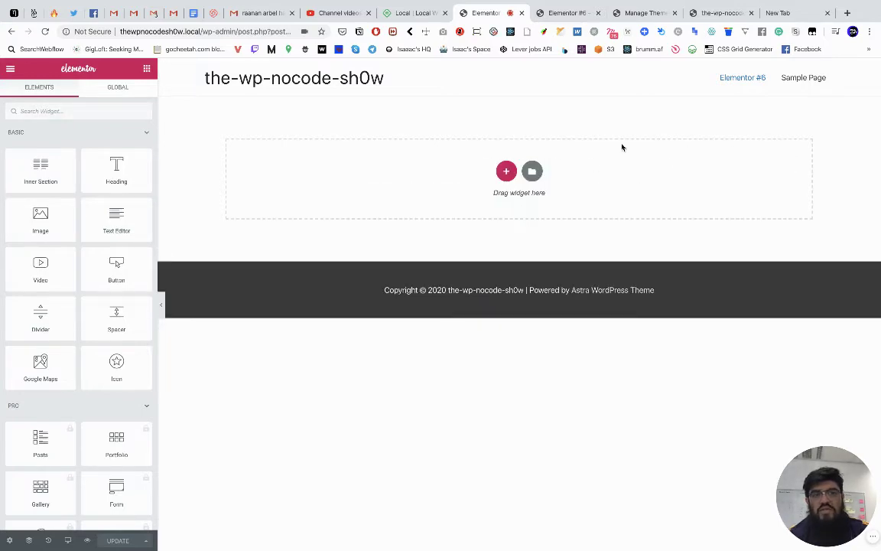
- Open the Elementor template library and browse the free and Pro page templates
left_click(533, 172)
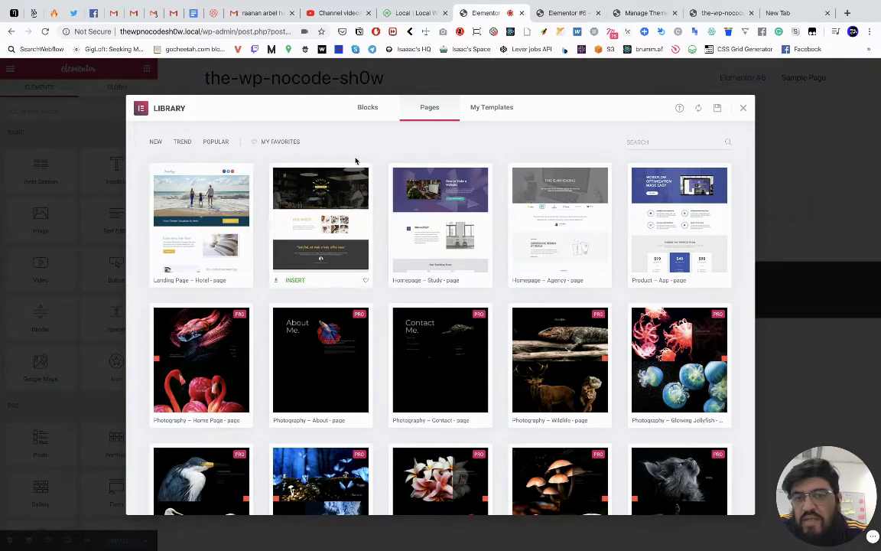
scroll(450, 368, "down", 5)
scroll(449, 366, "down", 4)
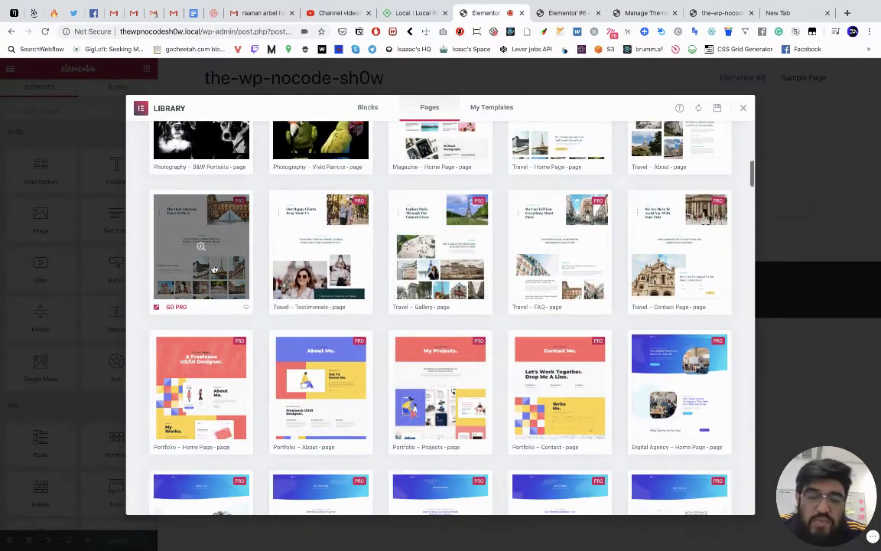
scroll(511, 343, "down", 3)
scroll(511, 343, "down", 3)
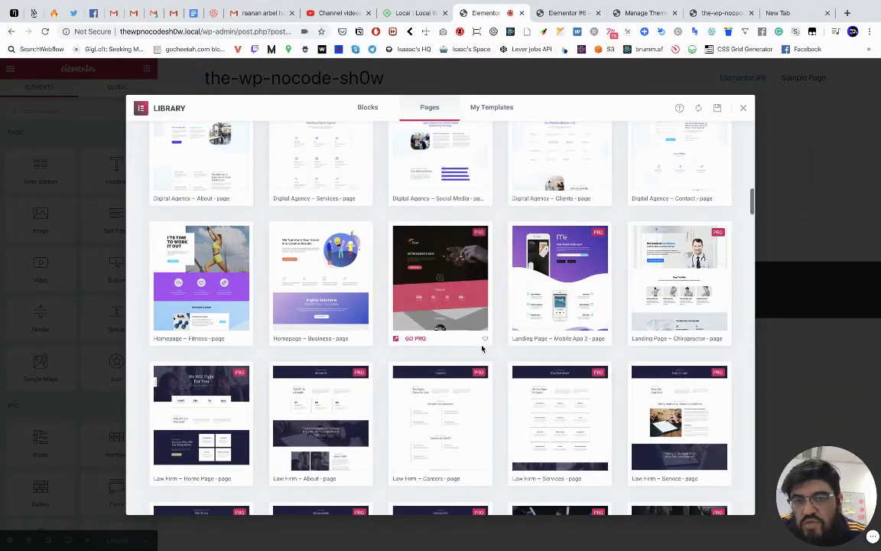
scroll(482, 349, "down", 3)
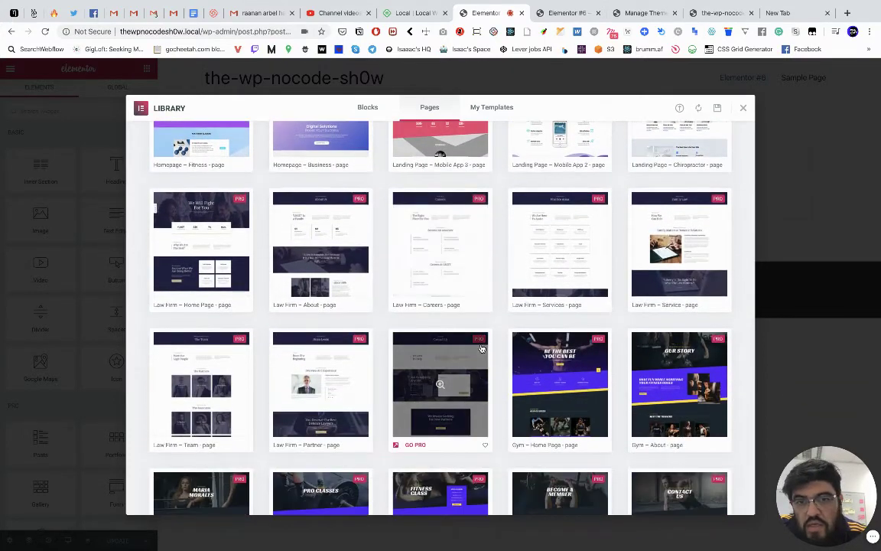
scroll(481, 349, "up", 6)
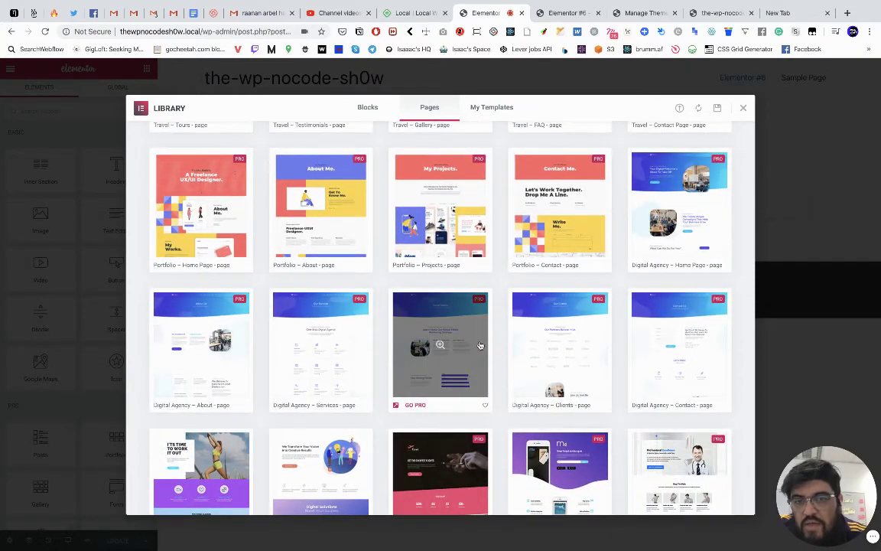
scroll(481, 349, "up", 6)
scroll(479, 347, "down", 6)
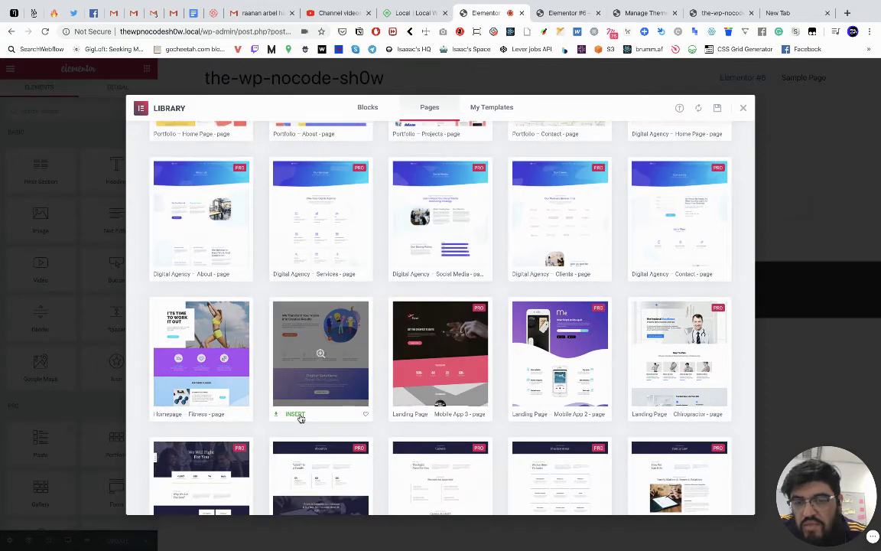
- Preview the Homepage – Business page template and examine its sections from the hero to Our Team
left_click(344, 343)
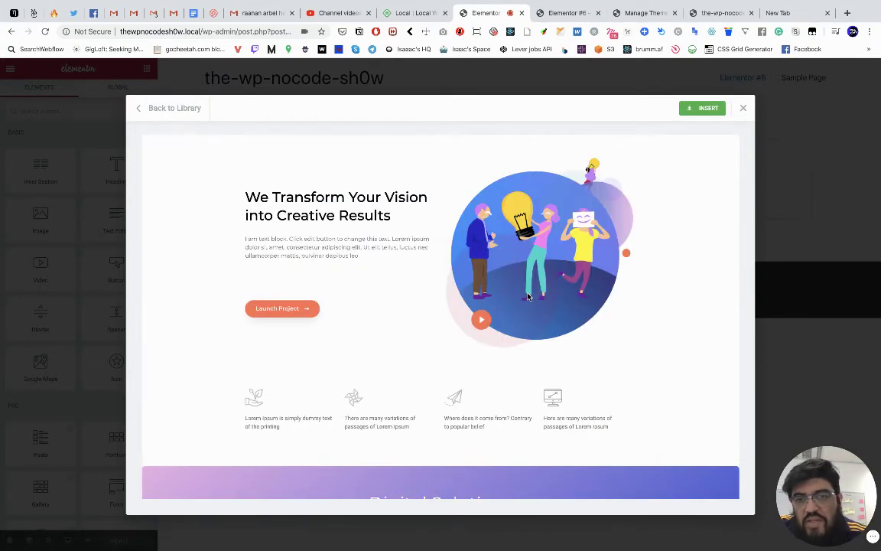
scroll(420, 328, "down", 5)
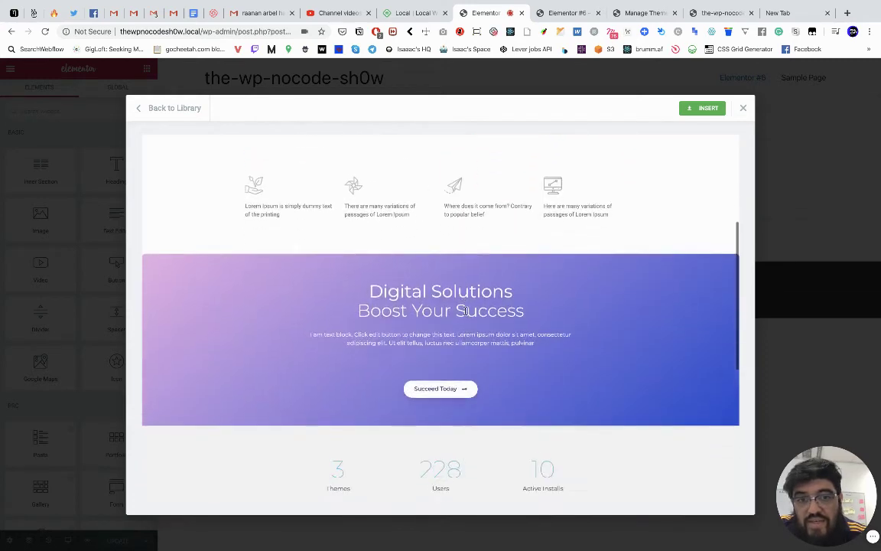
scroll(466, 308, "down", 2)
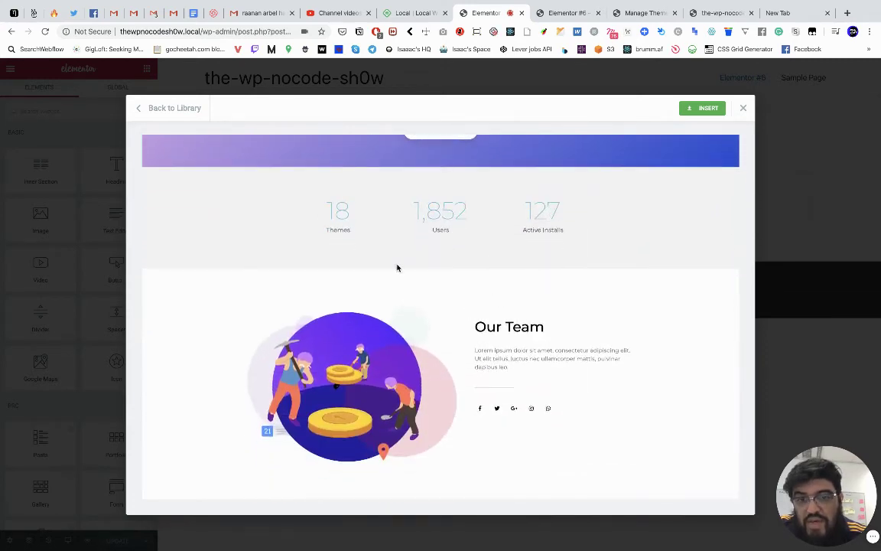
scroll(431, 388, "up", 4)
scroll(431, 388, "up", 3)
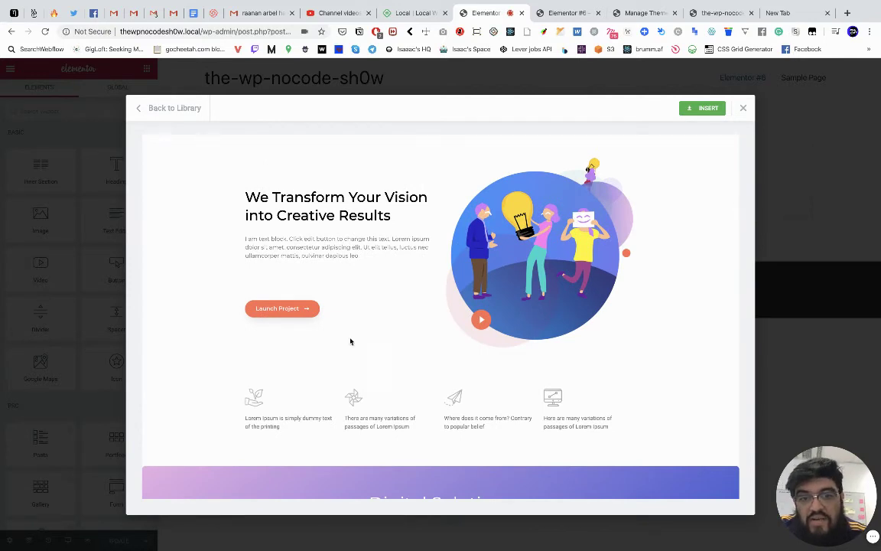
- Try to insert the Homepage – Business template through the Elementor account connection, and close the login page and the library
left_click(703, 109)
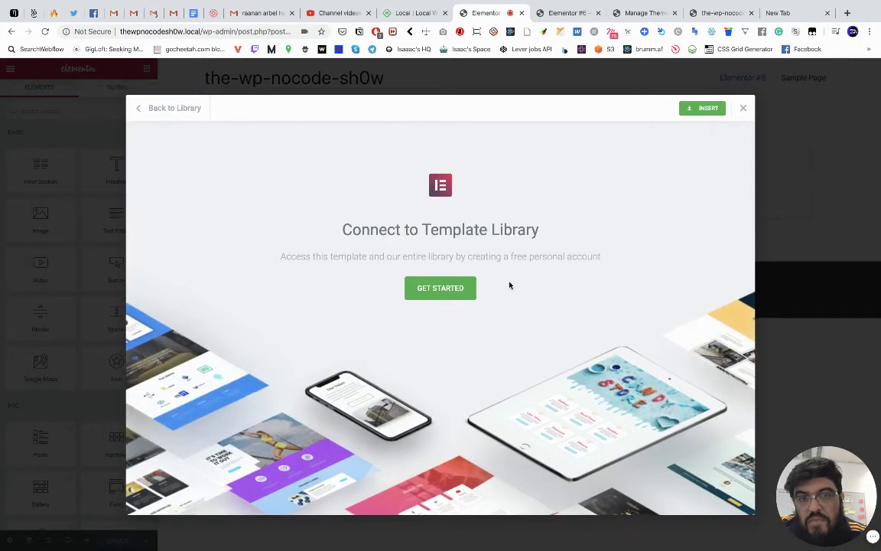
left_click(445, 293)
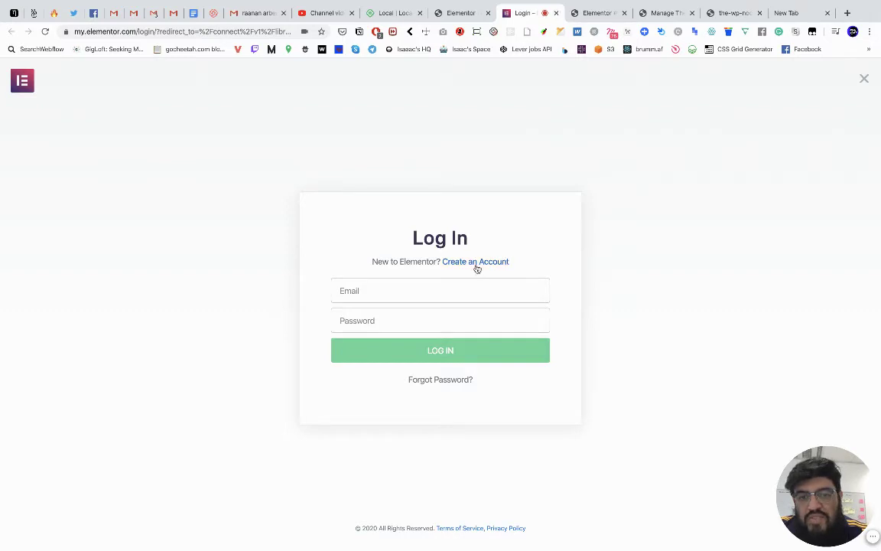
left_click(556, 13)
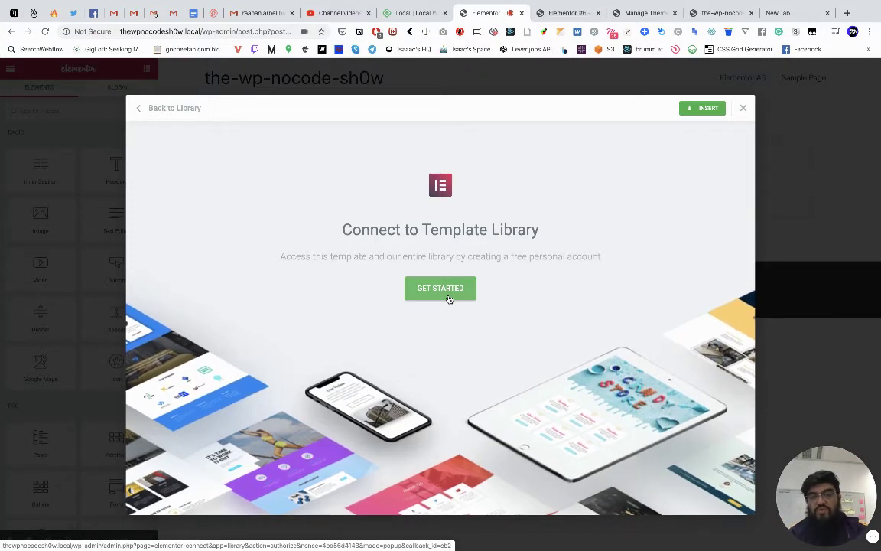
left_click(744, 108)
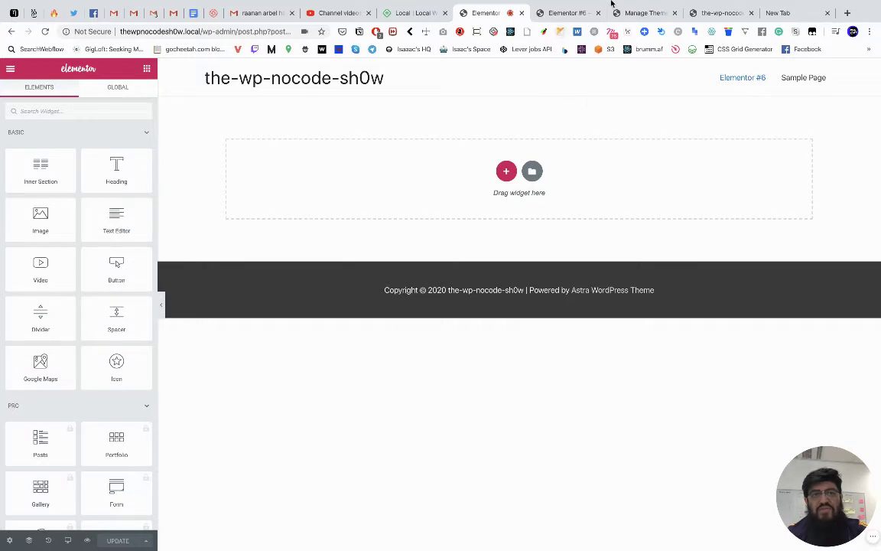
- Switch to the site's page preview, go to the WordPress dashboard, and open the page for adding new plugins
mouse_move(612, 4)
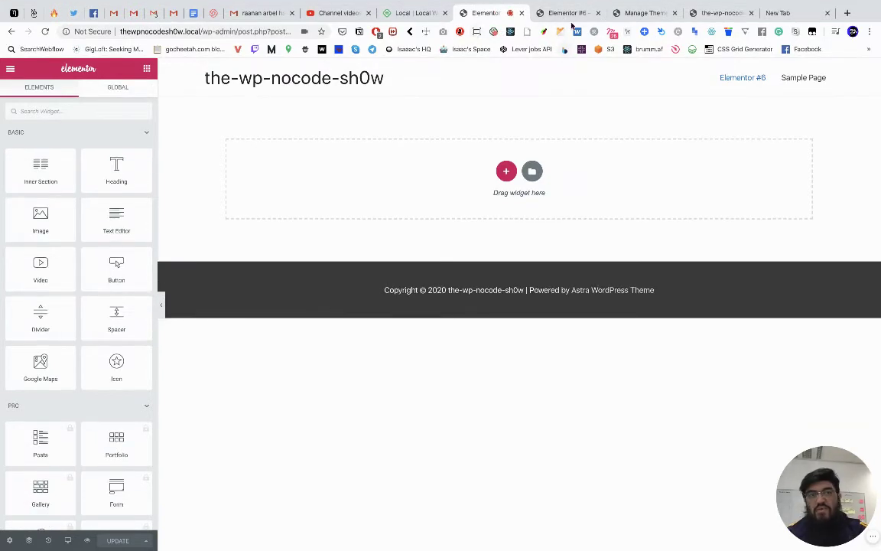
left_click(567, 15)
mouse_move(75, 71)
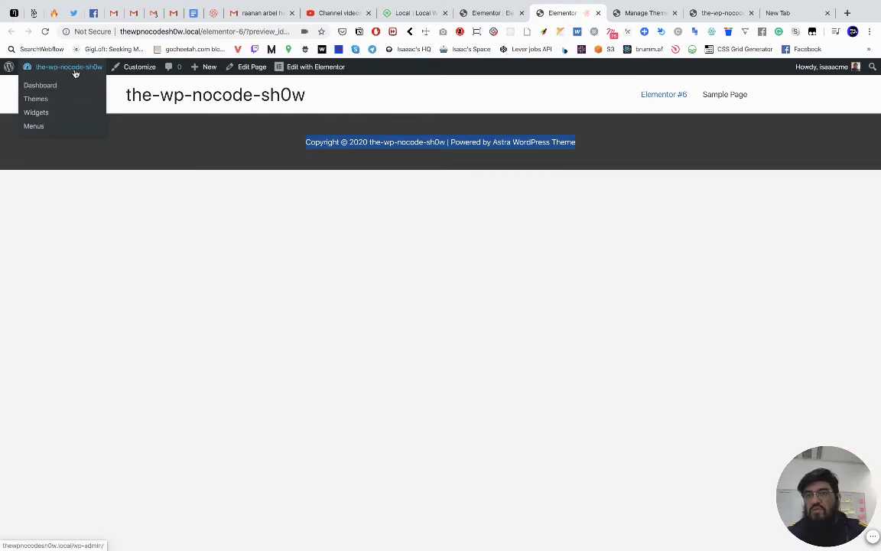
left_click(47, 85)
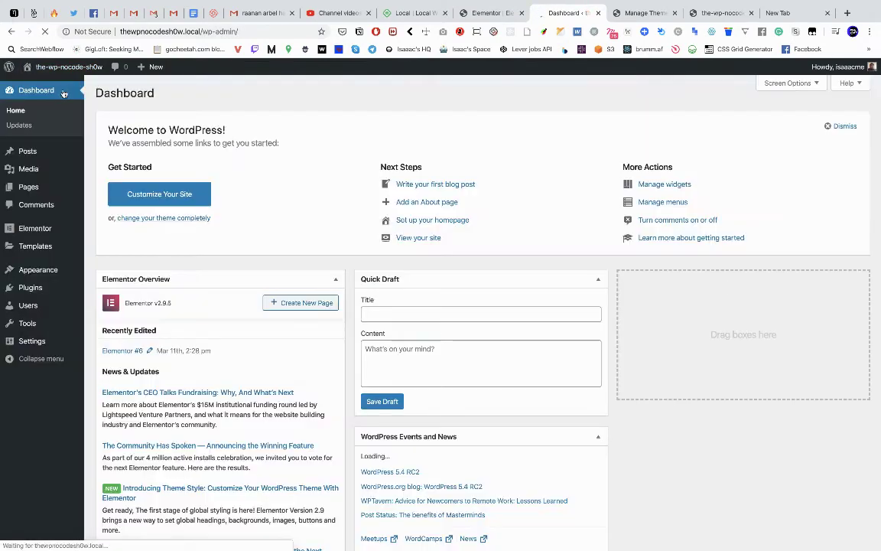
mouse_move(40, 294)
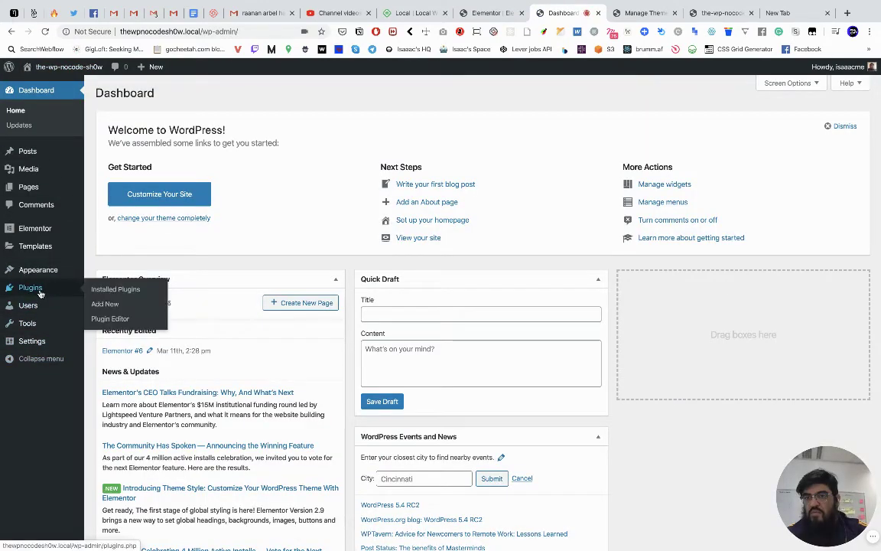
left_click(106, 306)
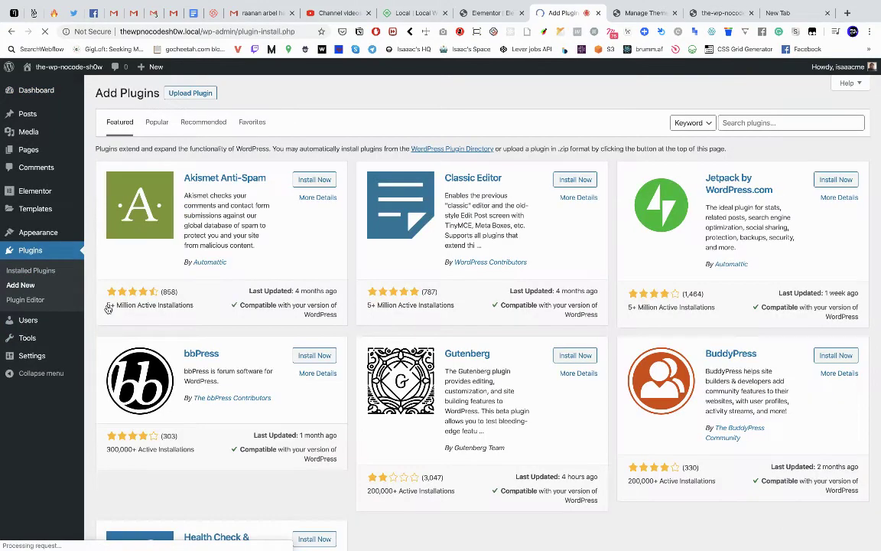
- Search the plugin directory for "astra", then install and activate the Starter Templates plugin by Brainstorm Force
left_click(768, 127)
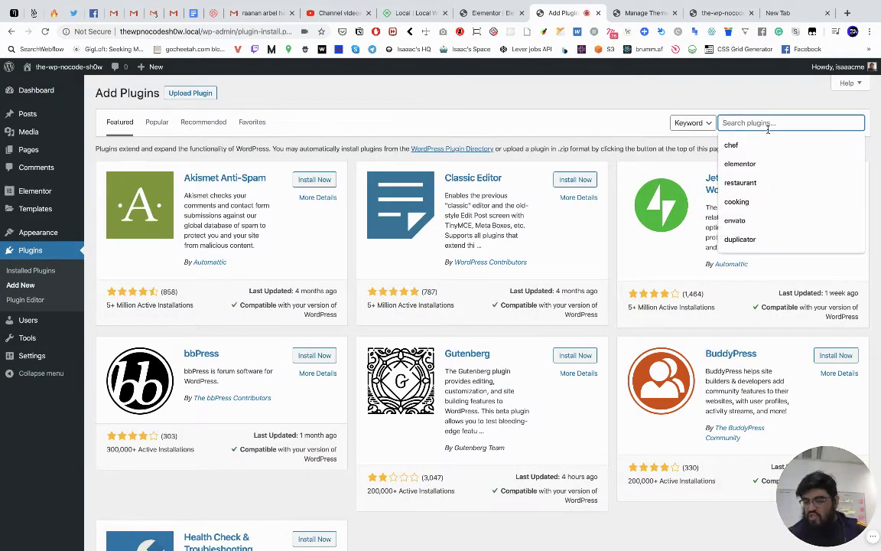
type("astra")
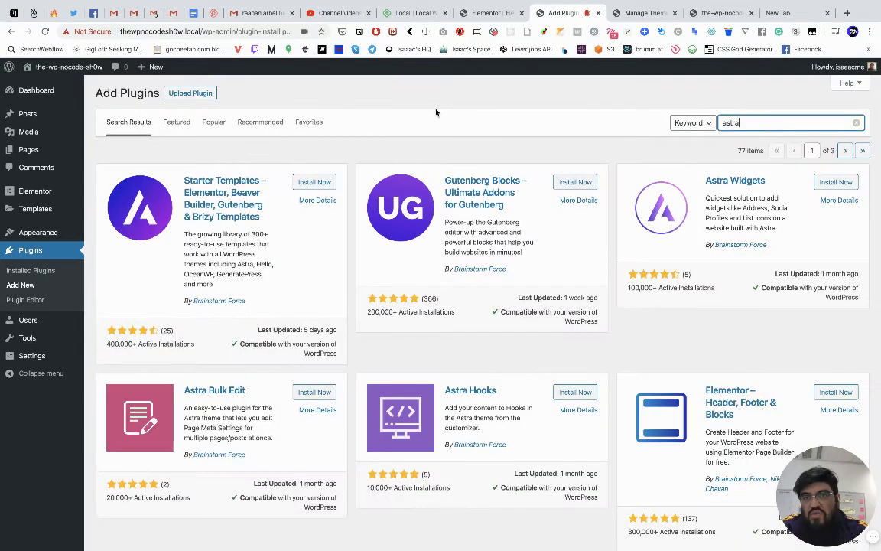
left_click(319, 185)
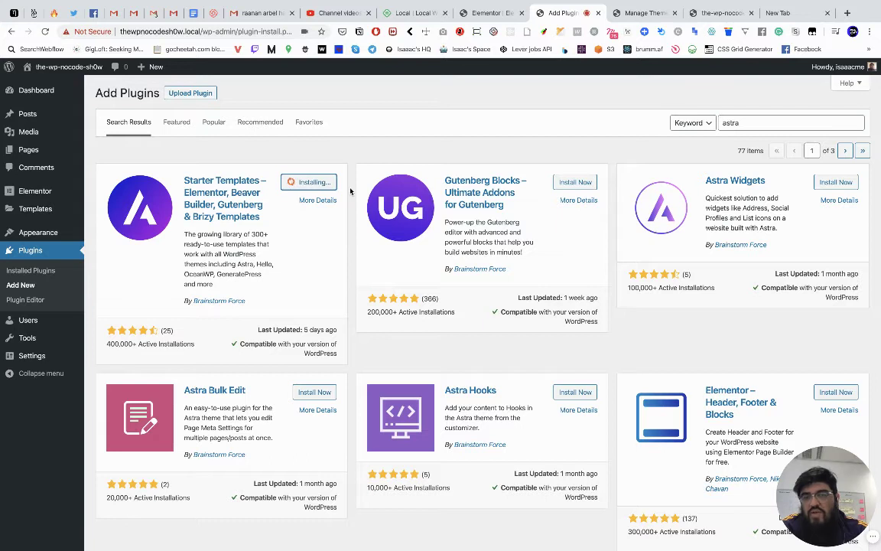
left_click(333, 186)
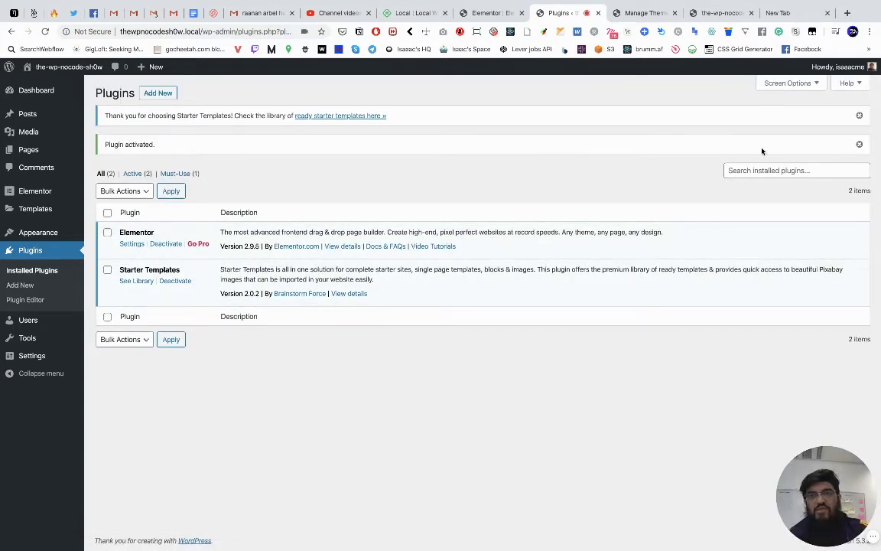
- Dismiss the plugin activation notice and open the ready starter templates library with Elementor as the page builder
left_click(860, 144)
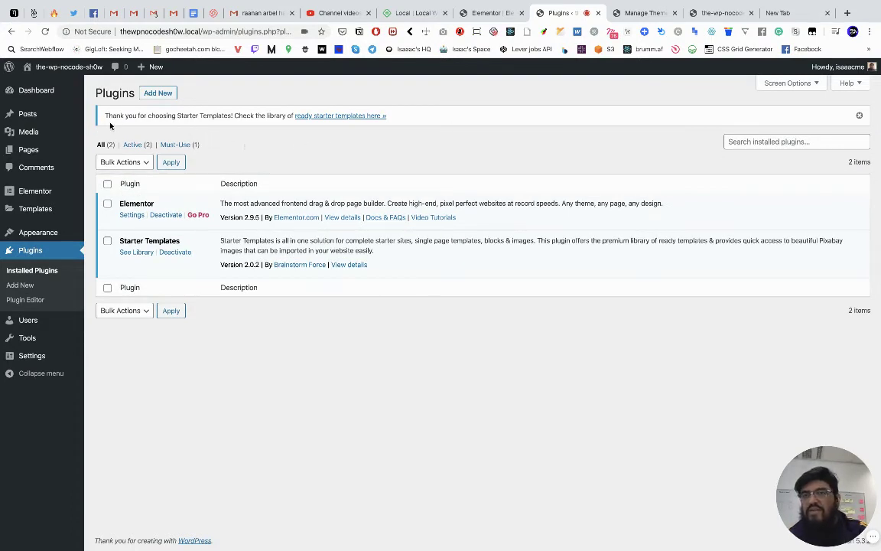
left_click_drag(100, 115, 379, 119)
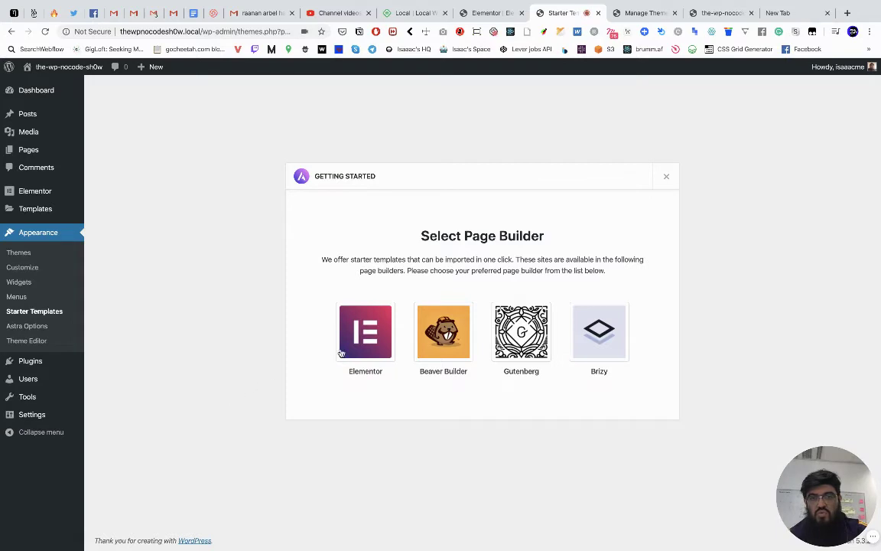
left_click(365, 338)
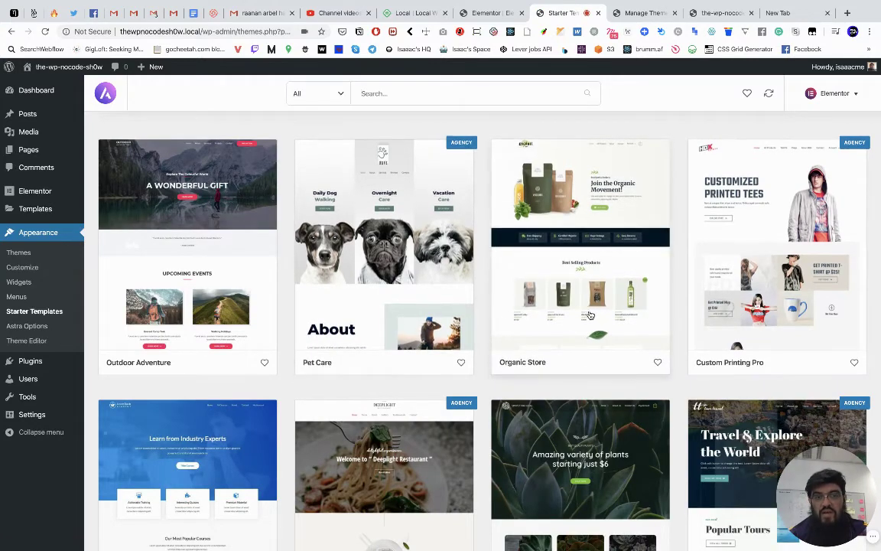
- Browse the Elementor starter templates library, looking over the free and Agency site designs for different kinds of business
scroll(579, 315, "down", 3)
scroll(579, 315, "down", 2)
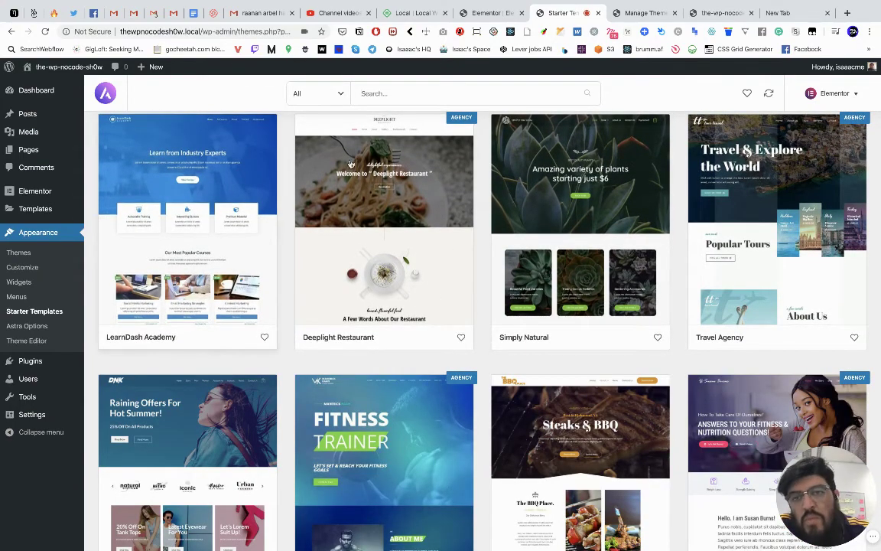
scroll(450, 359, "down", 4)
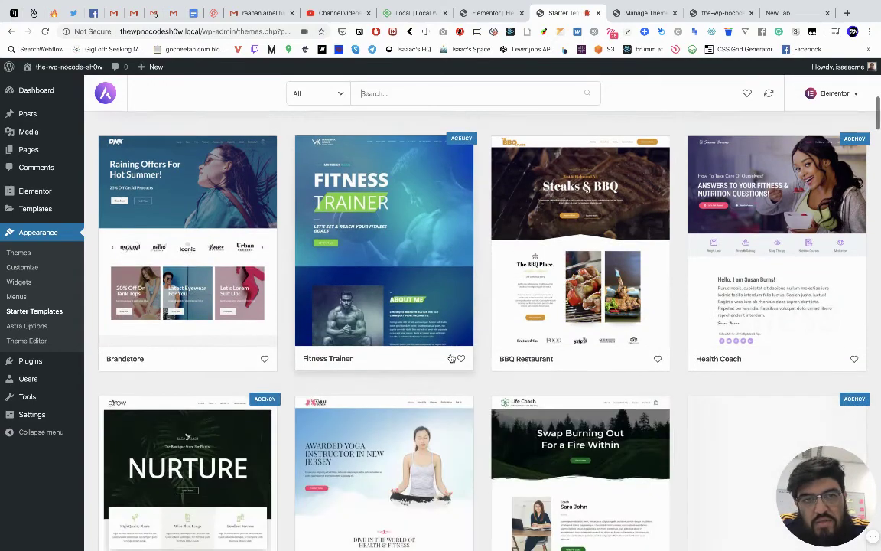
scroll(452, 359, "down", 1)
scroll(452, 359, "up", 1)
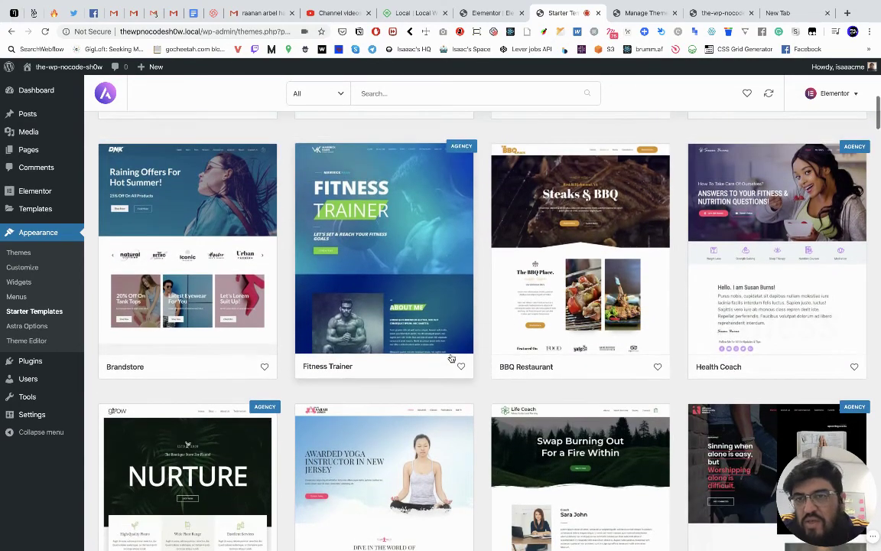
scroll(451, 359, "down", 6)
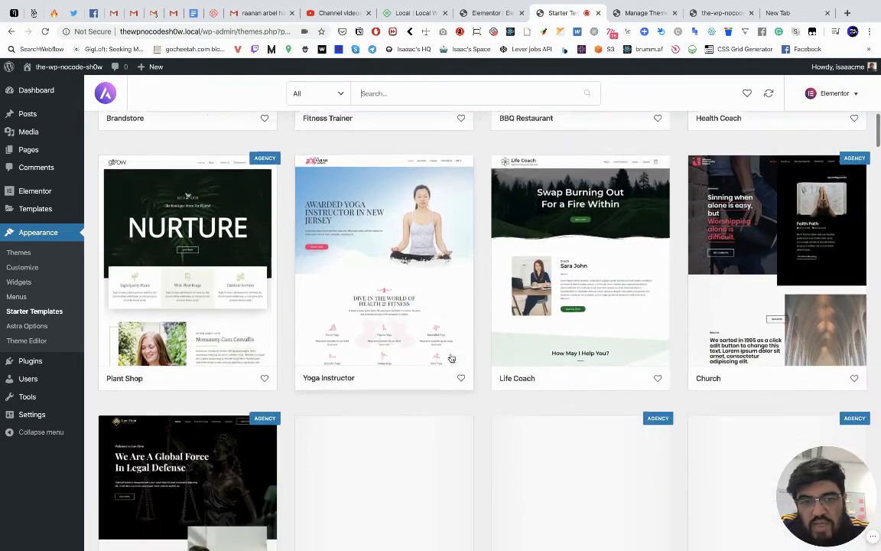
scroll(440, 354, "down", 2)
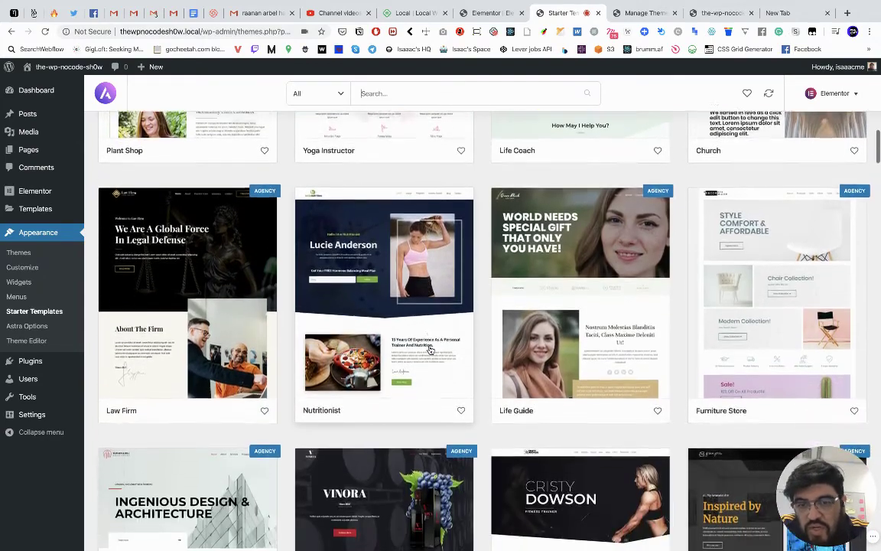
scroll(431, 351, "down", 5)
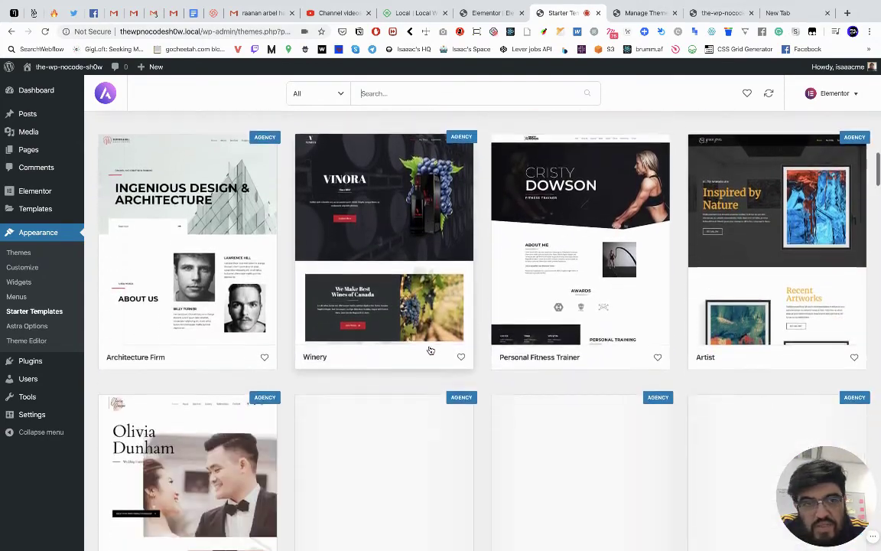
scroll(431, 350, "down", 5)
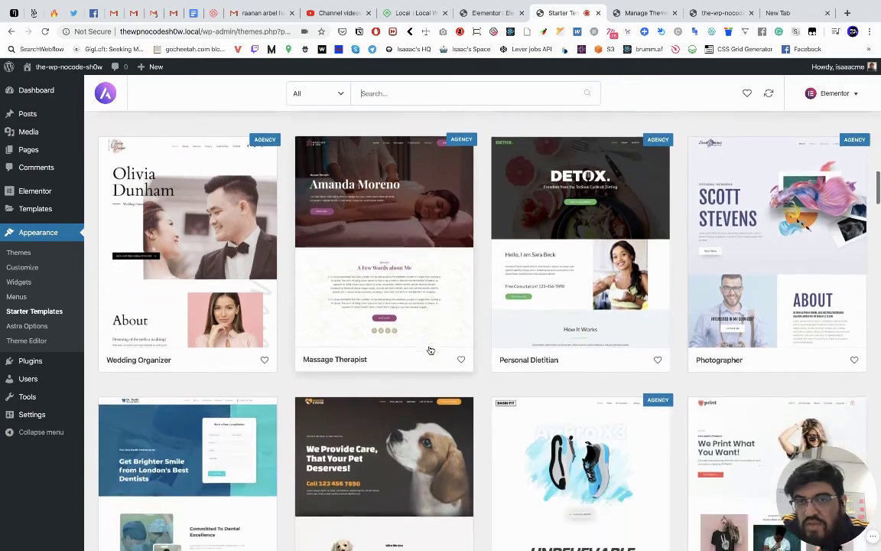
scroll(431, 351, "down", 3)
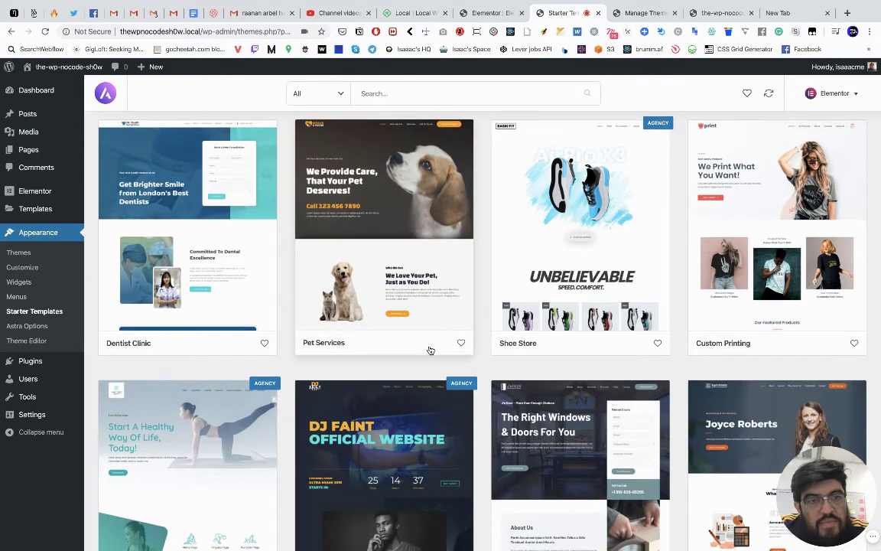
scroll(641, 314, "down", 4)
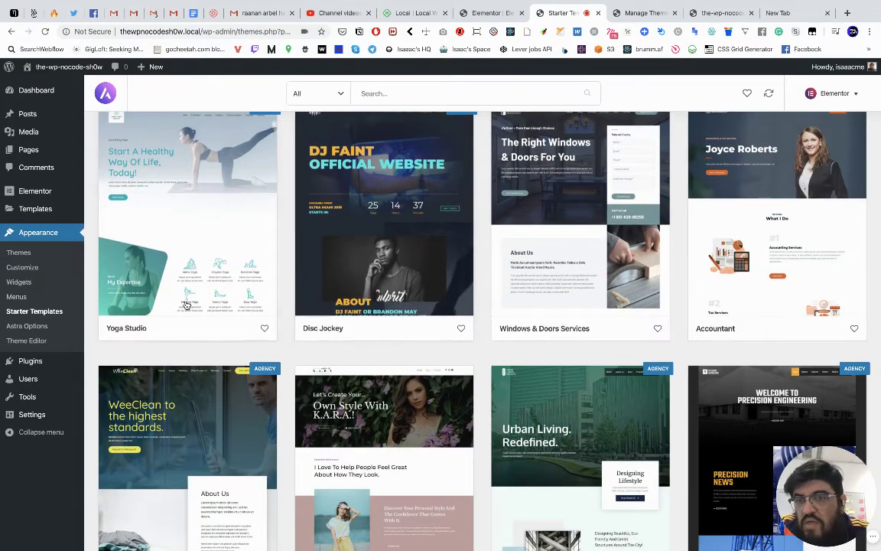
scroll(394, 357, "down", 3)
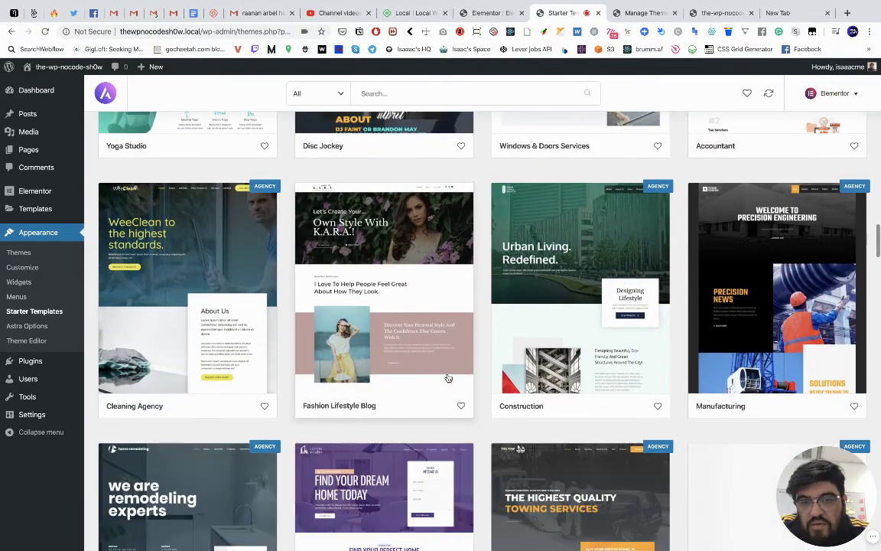
scroll(443, 380, "down", 3)
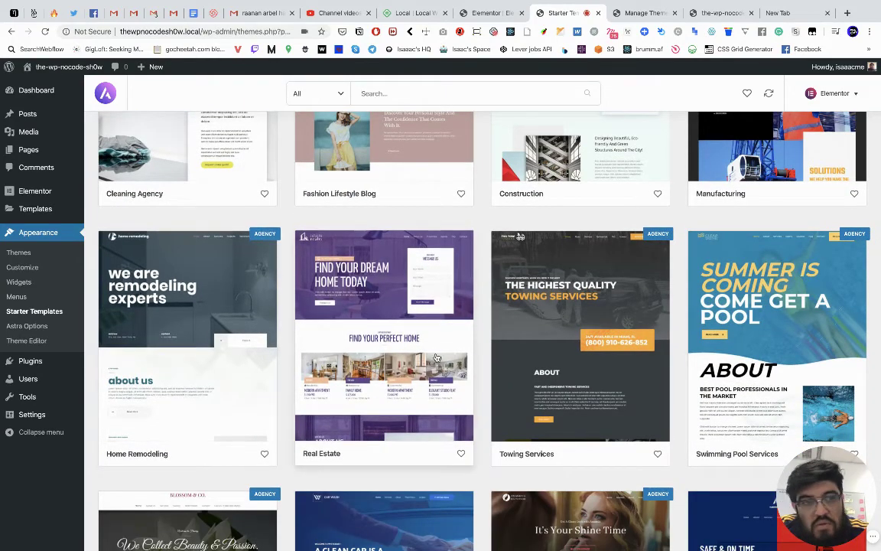
scroll(287, 356, "down", 3)
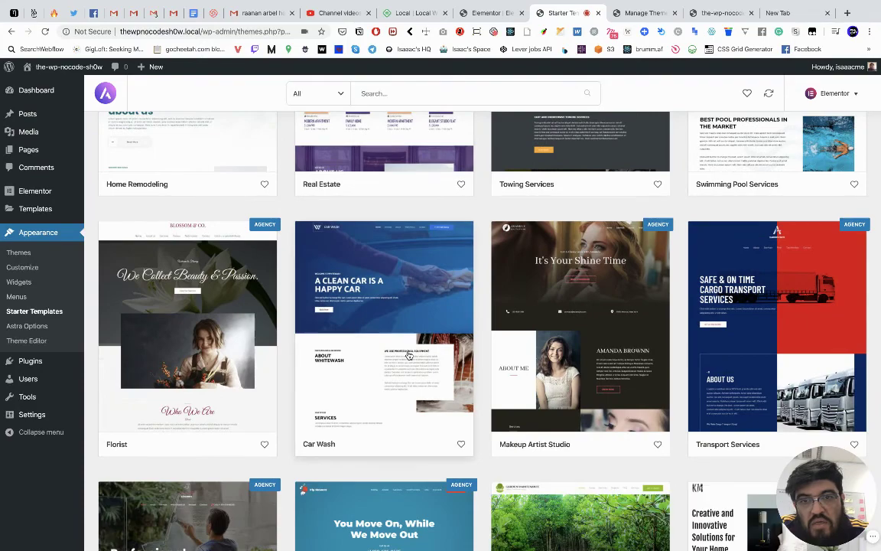
scroll(439, 322, "up", 15)
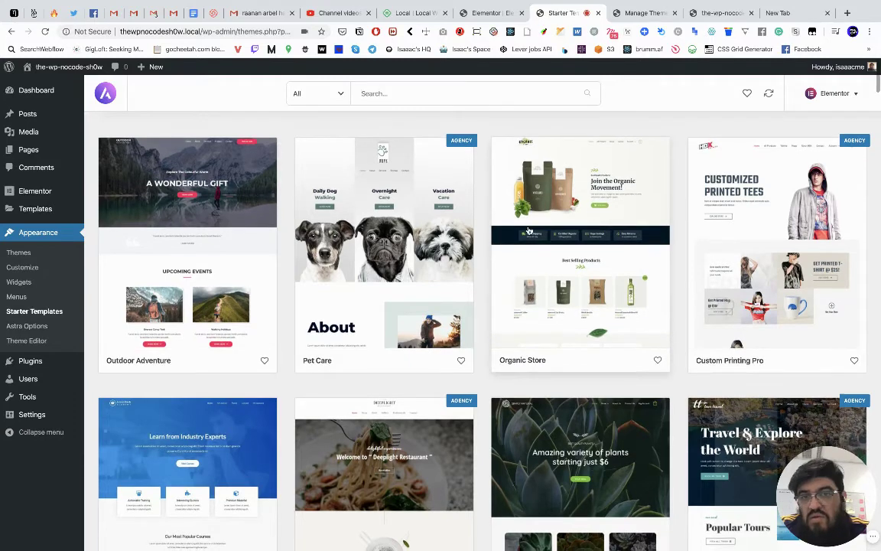
scroll(224, 224, "down", 1)
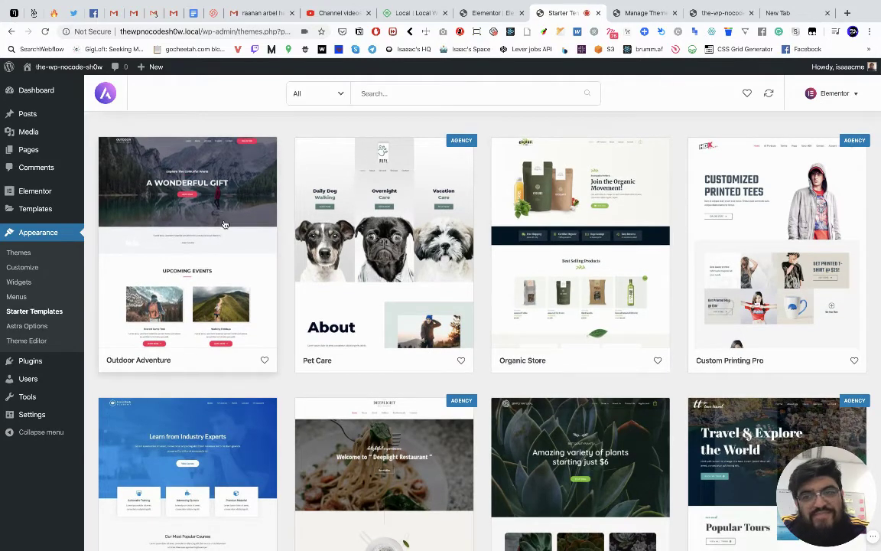
- Open the Organic Store starter template and compare its Home, About and Contact page templates
left_click(608, 219)
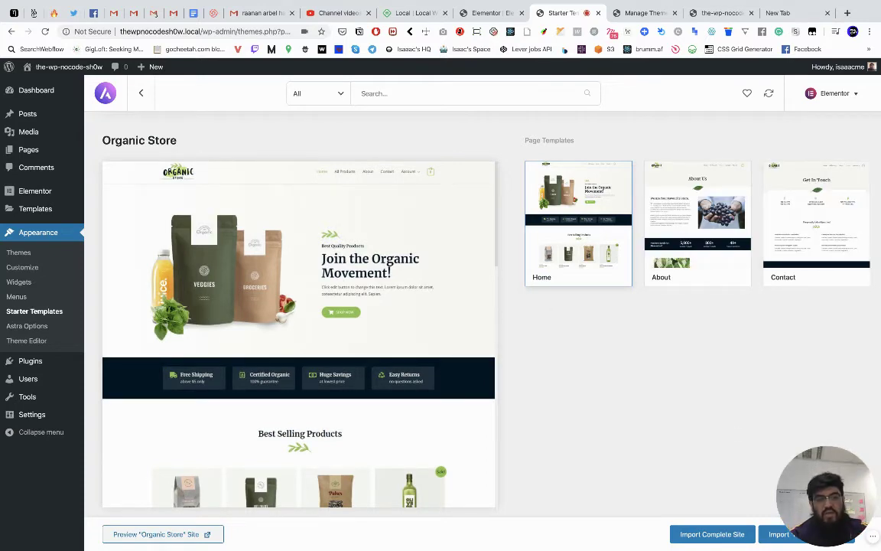
left_click_drag(788, 499, 36, 449)
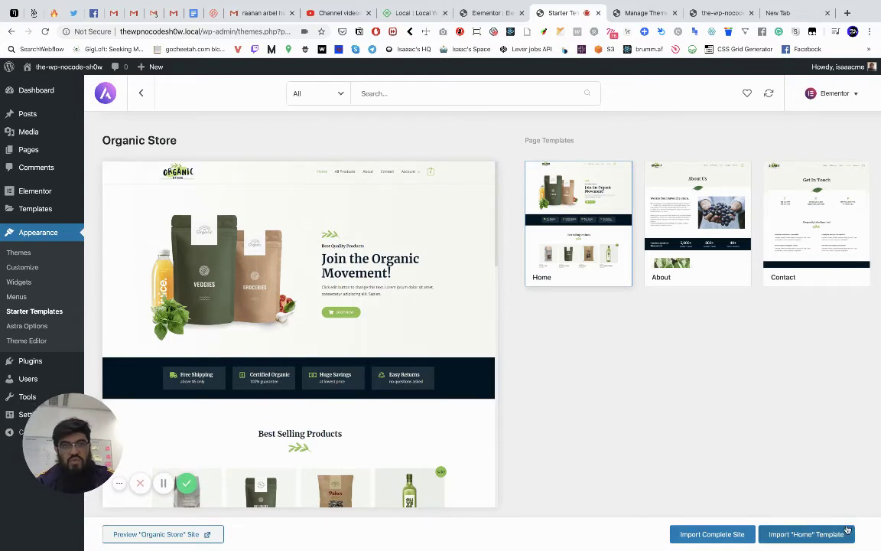
left_click(714, 219)
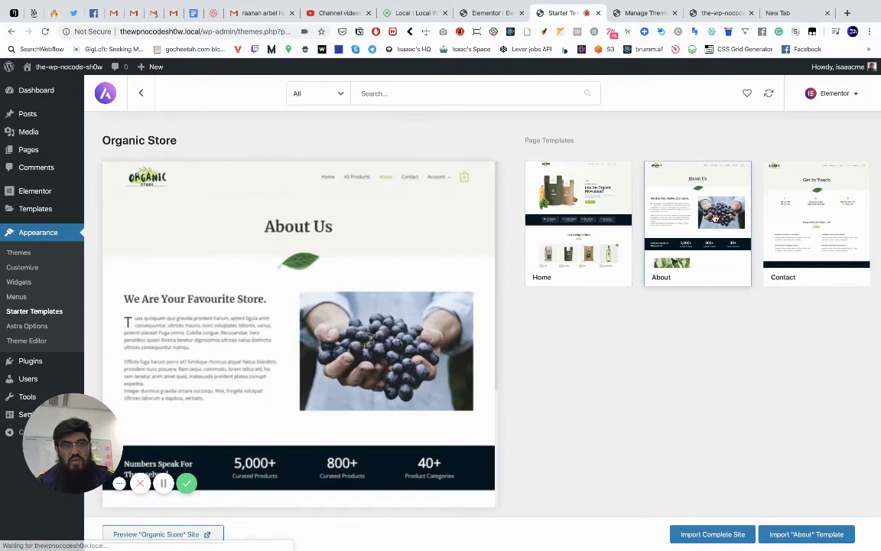
left_click(810, 205)
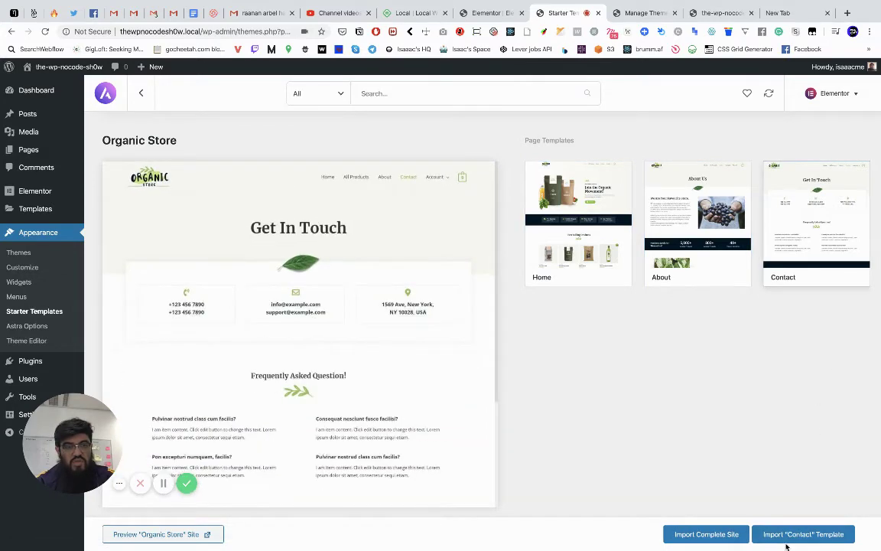
left_click(704, 228)
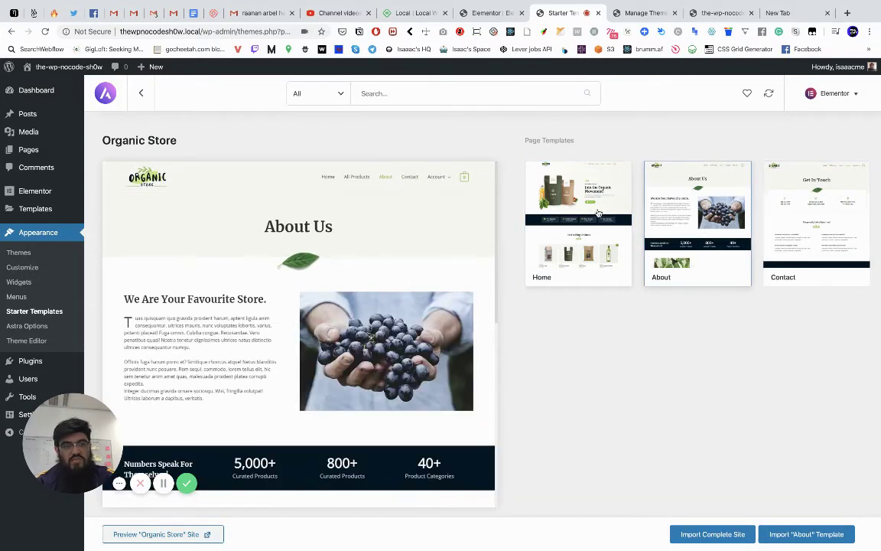
left_click(535, 191)
left_click(699, 204)
left_click(816, 215)
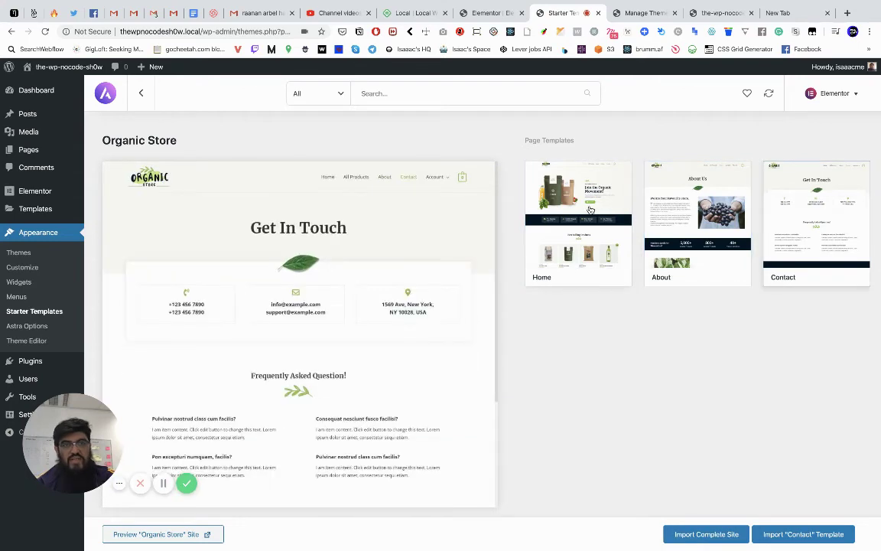
- Preview the Organic Store Home page template and examine its sections from the hero down to the footer
left_click(578, 221)
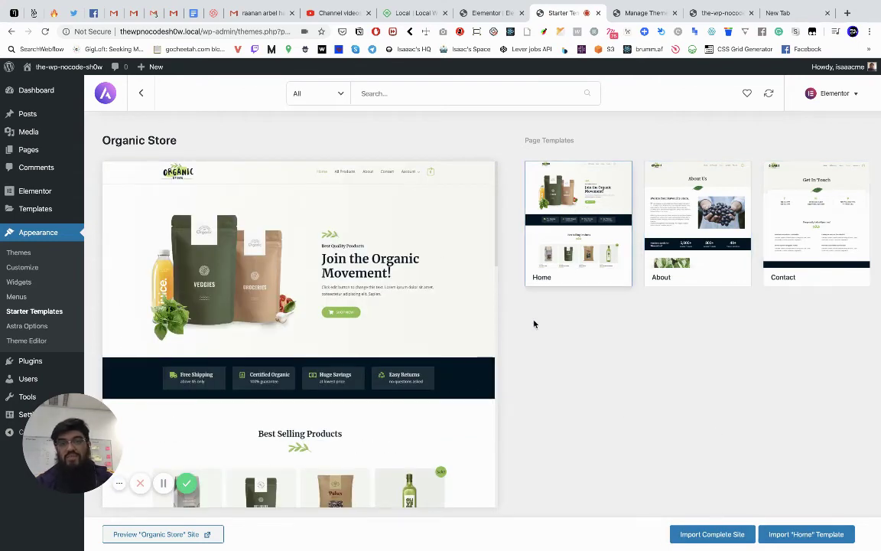
scroll(367, 310, "down", 1)
scroll(367, 310, "down", 10)
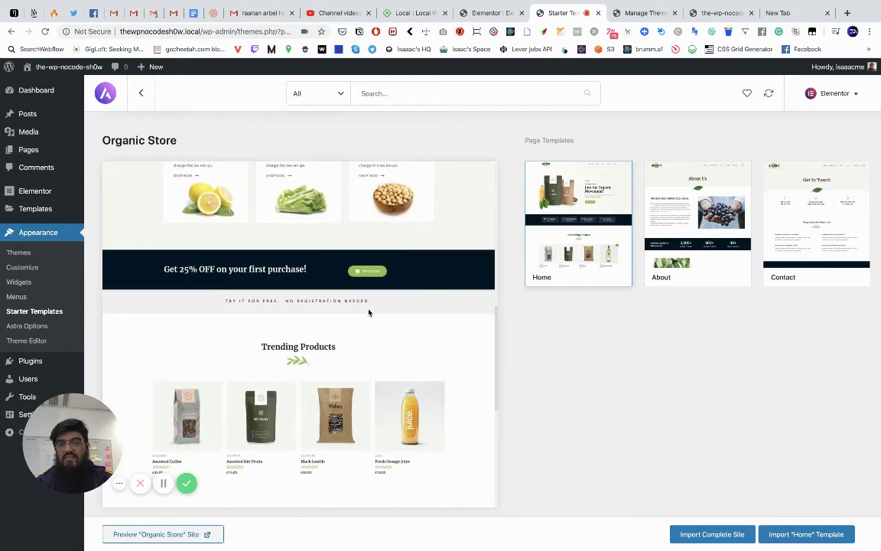
scroll(379, 334, "down", 6)
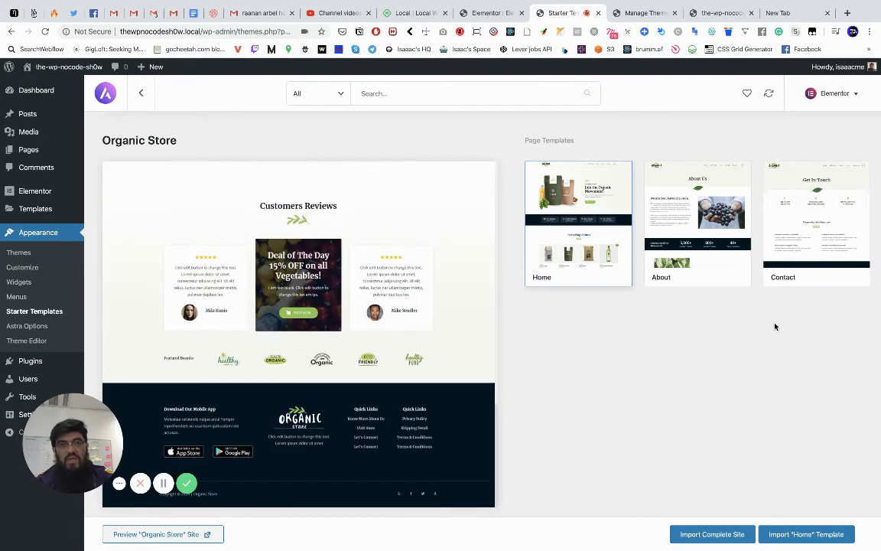
- Import the complete Organic Store site with its customizer settings, widgets, content and required plugins, after checking the list of missing plugins
left_click(726, 533)
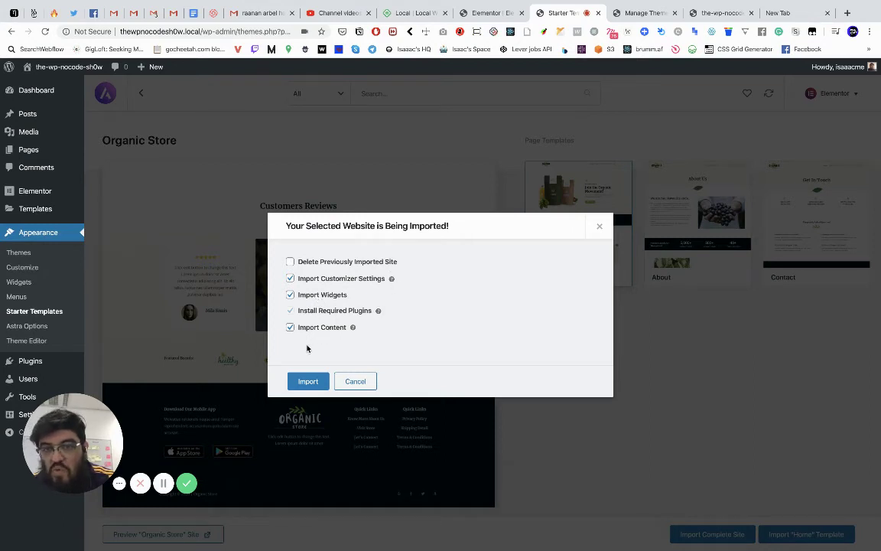
left_click(379, 312)
scroll(407, 330, "down", 2)
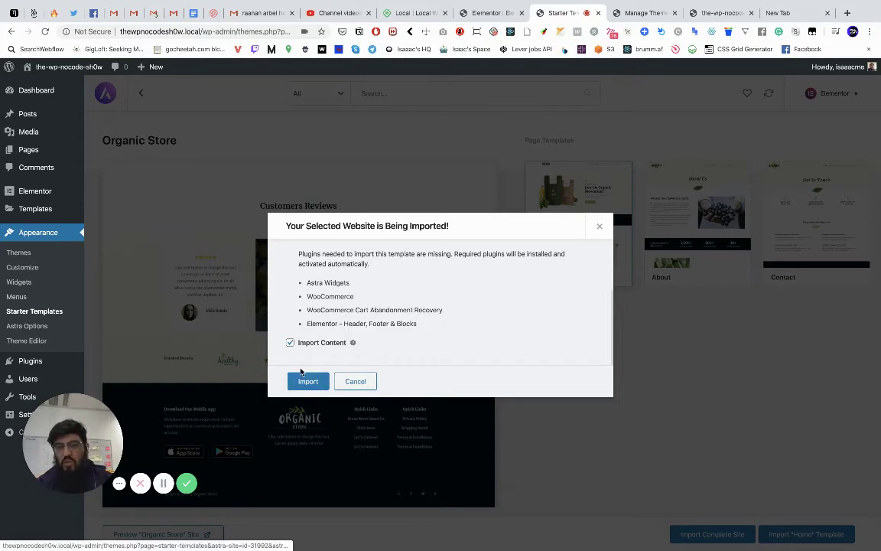
left_click(310, 383)
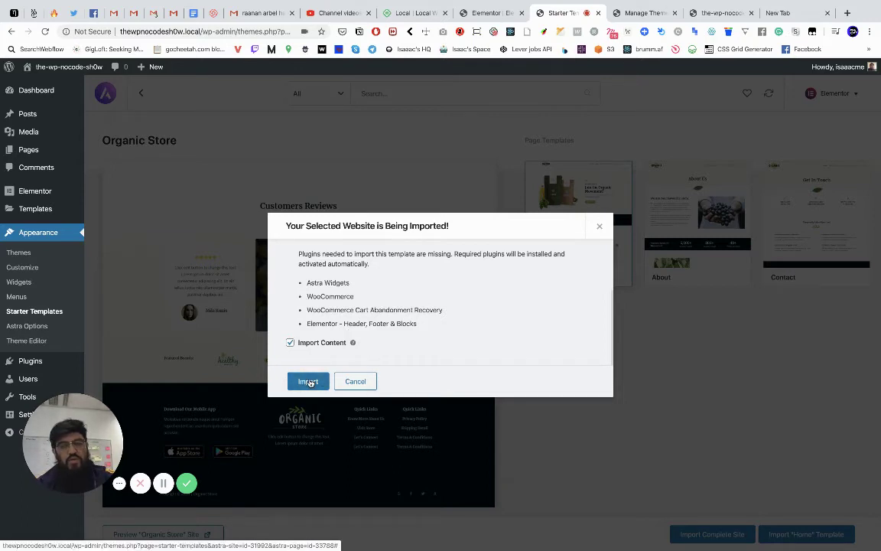
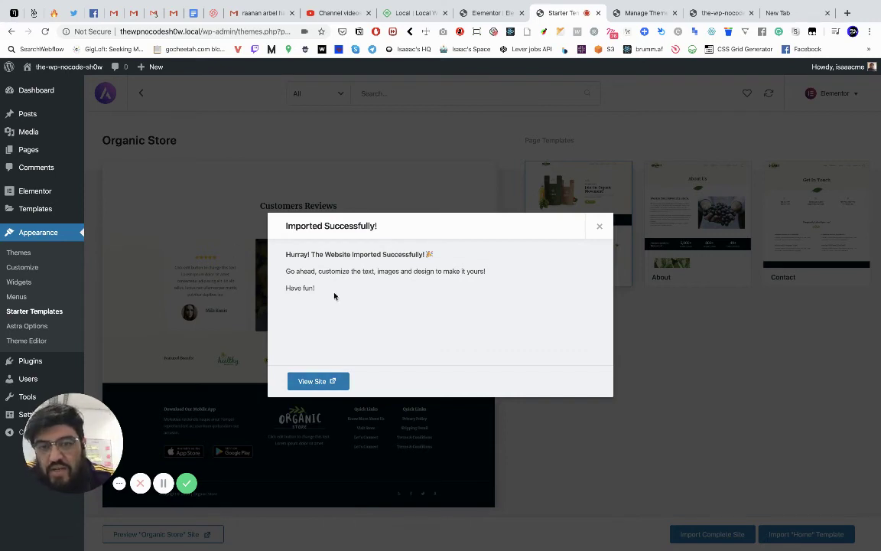
left_click_drag(287, 254, 420, 292)
left_click(423, 293)
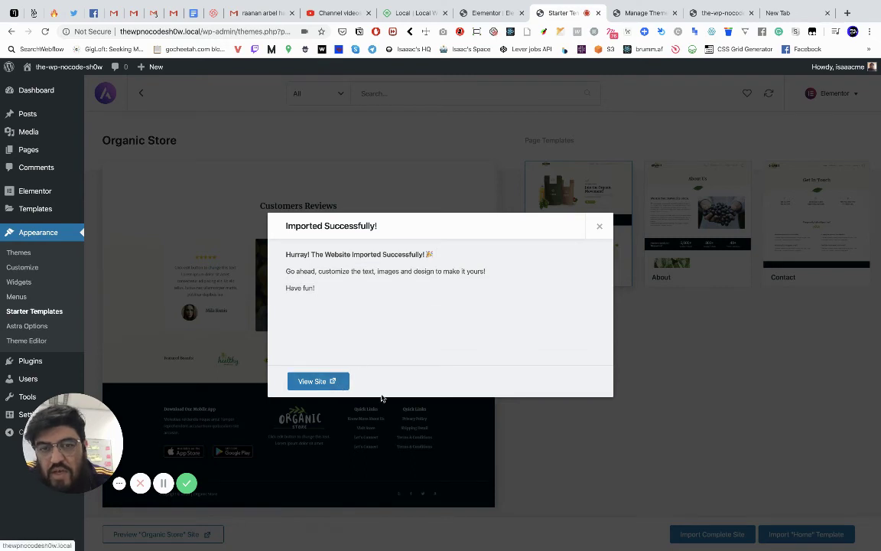
left_click_drag(464, 299, 278, 252)
left_click(278, 252)
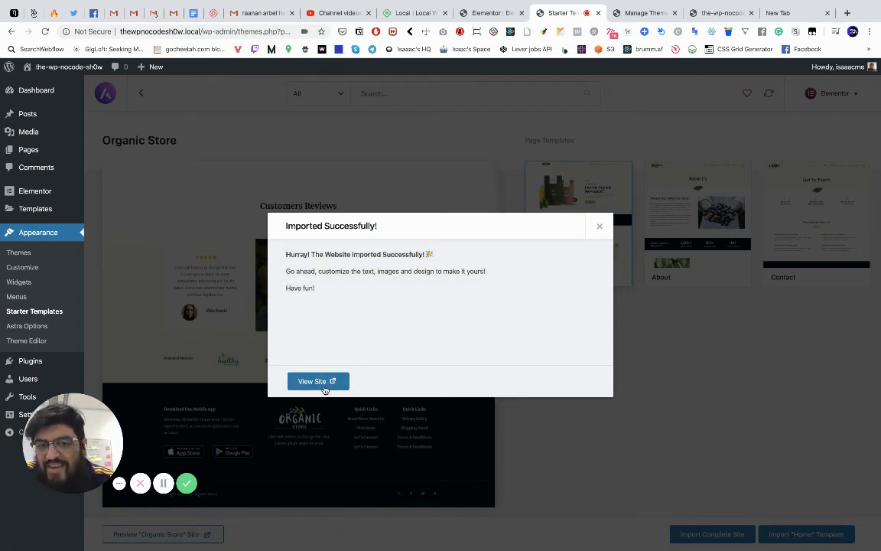
- View the imported Organic Store site and look over its home page, from the hero to the product and category sections
left_click(328, 381)
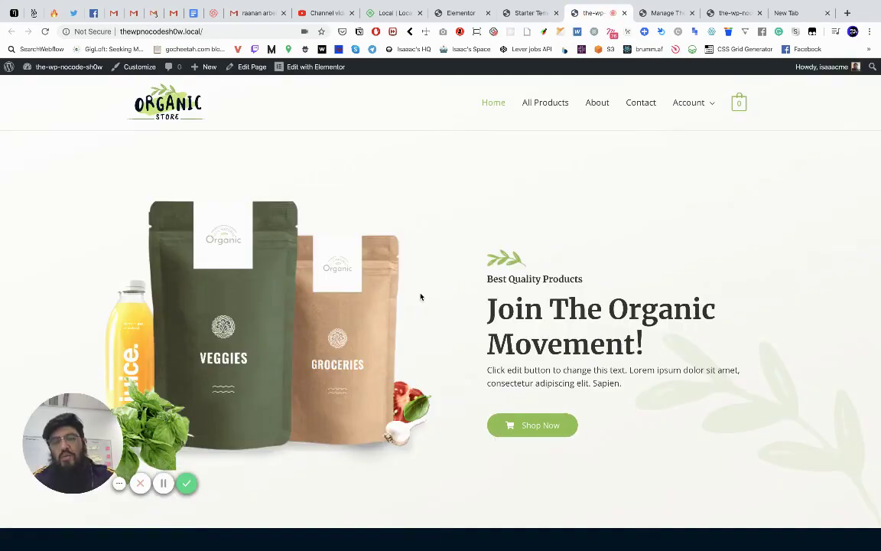
scroll(466, 303, "down", 1)
scroll(466, 303, "down", 10)
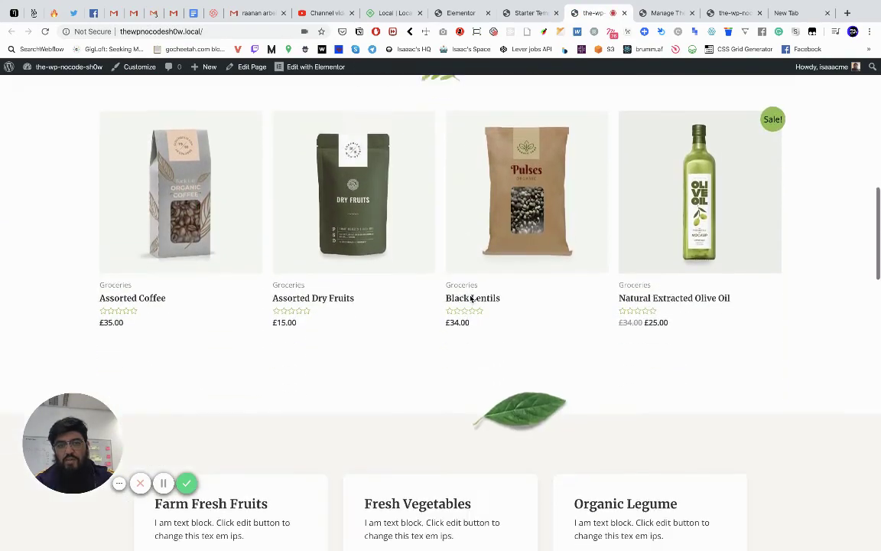
scroll(498, 306, "down", 8)
scroll(498, 303, "up", 12)
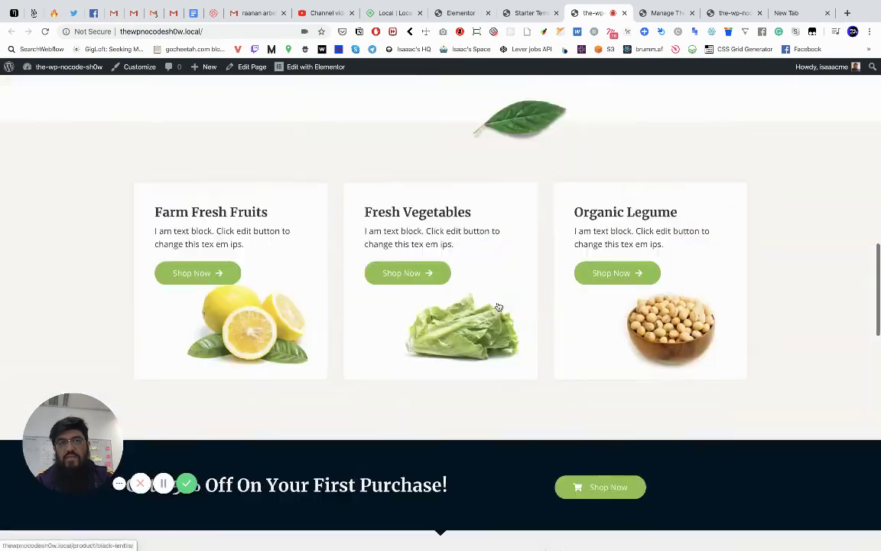
scroll(519, 292, "up", 8)
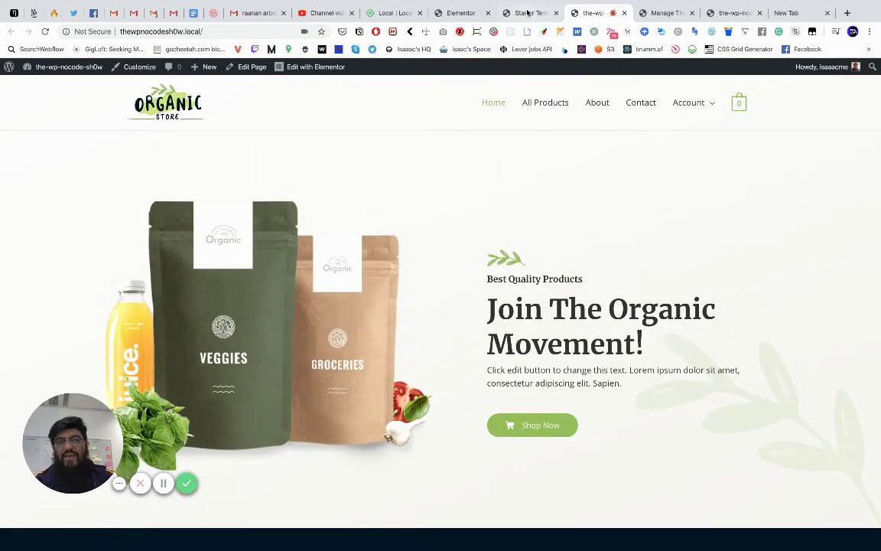
- Return to the Starter Templates admin page, close the import dialog and reload the dashboard
left_click(509, 13)
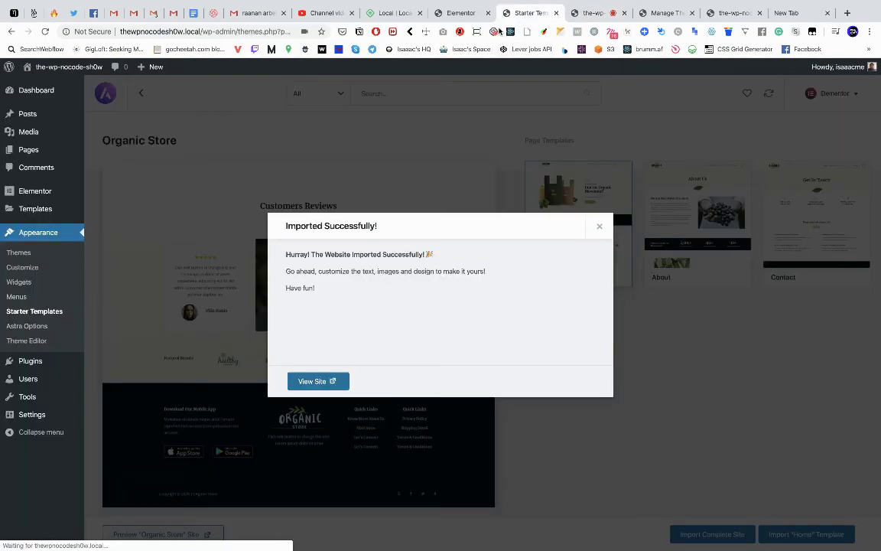
left_click(600, 226)
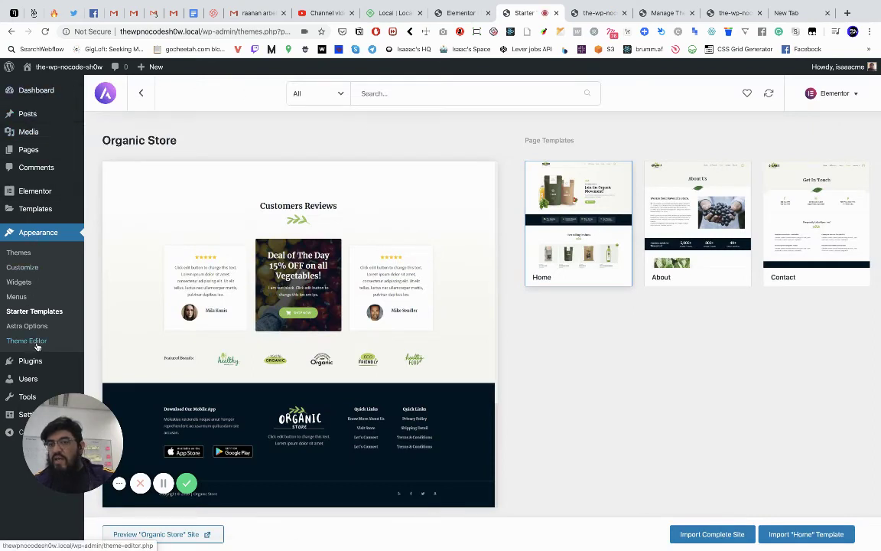
left_click_drag(79, 447, 798, 495)
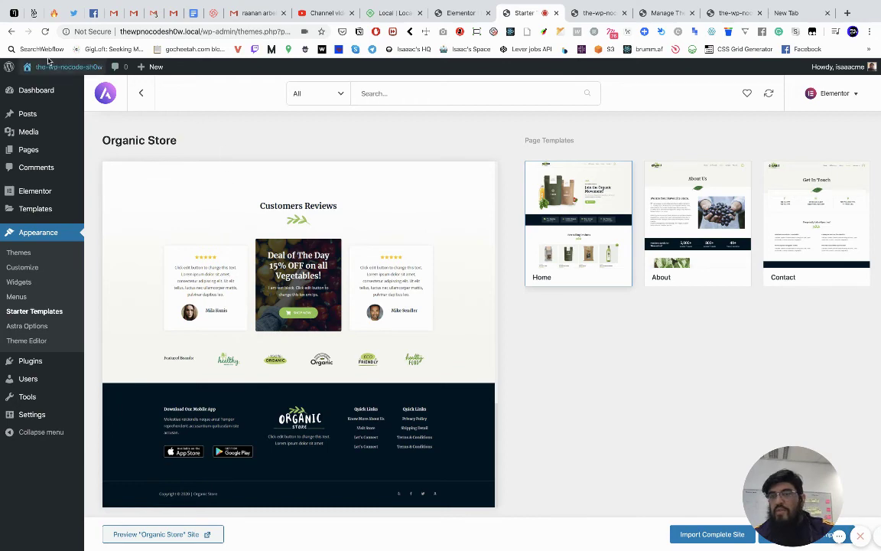
left_click(45, 32)
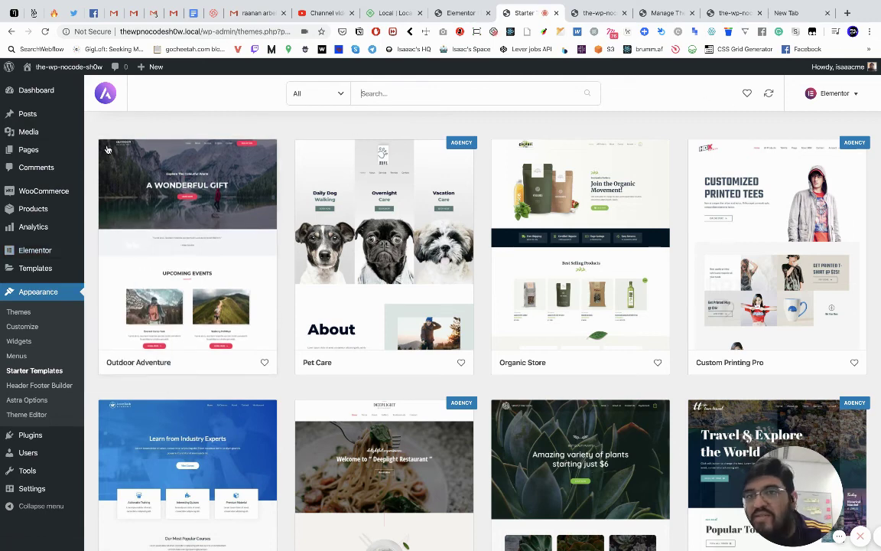
- Open the WooCommerce products list and look through the imported demo products
mouse_move(56, 190)
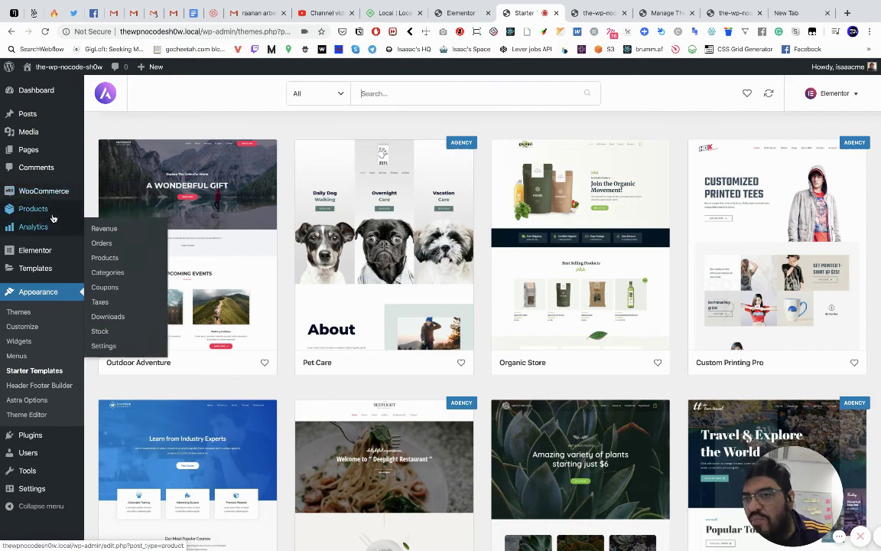
left_click(53, 218)
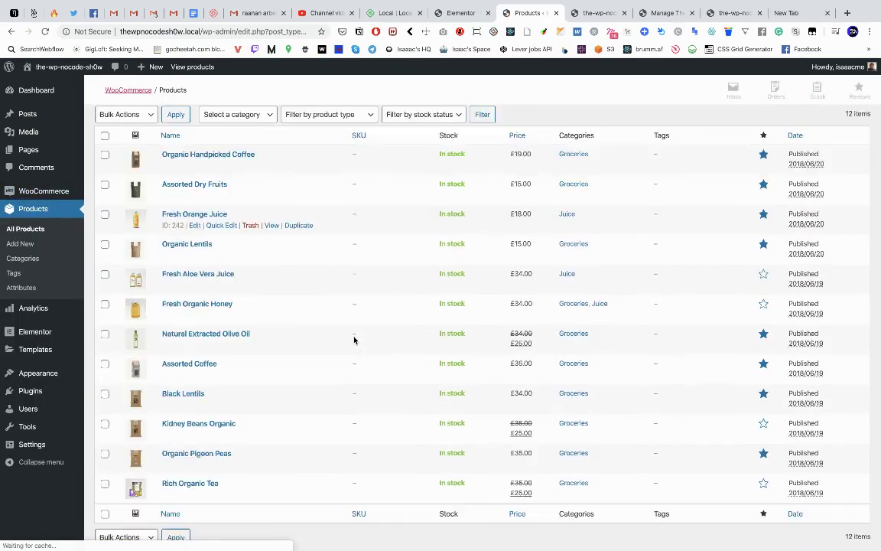
scroll(356, 337, "down", 2)
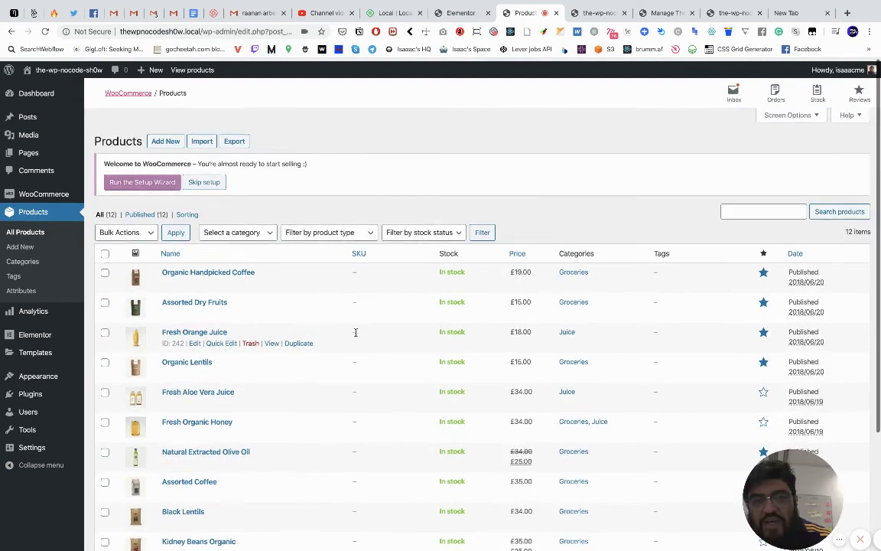
scroll(354, 331, "down", 3)
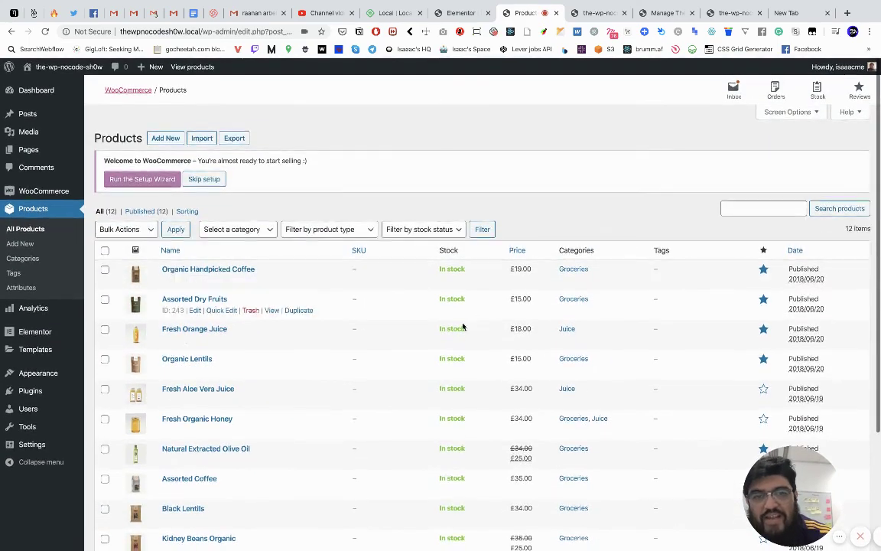
scroll(346, 341, "down", 5)
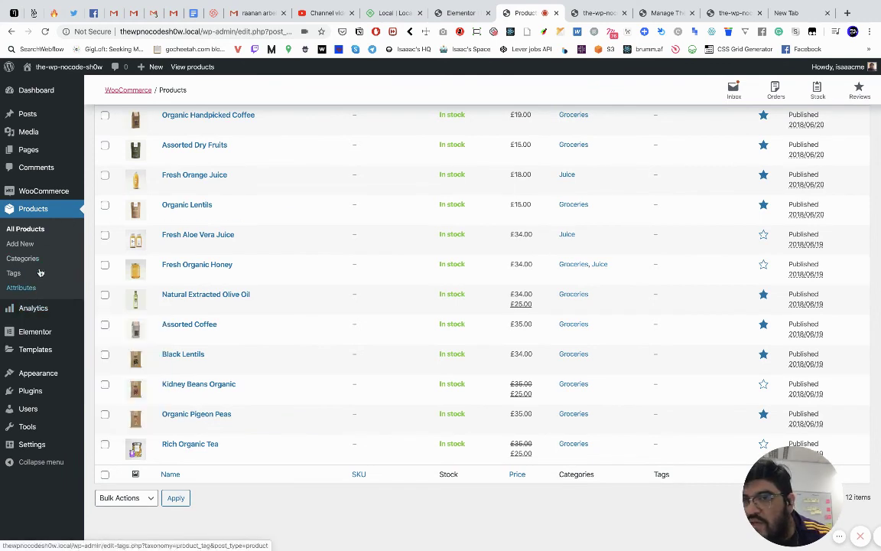
- Open the WooCommerce revenue analytics and look over the gross sales chart and the daily revenue table
mouse_move(50, 313)
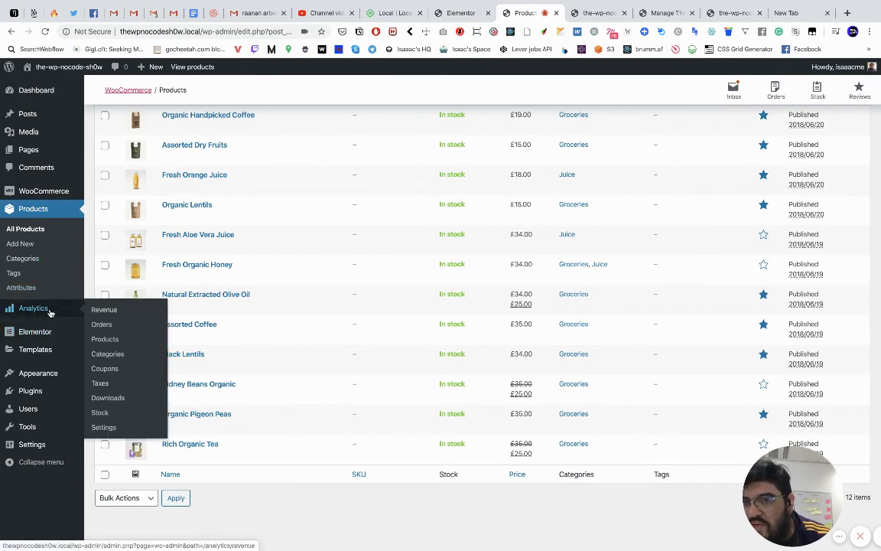
left_click(50, 310)
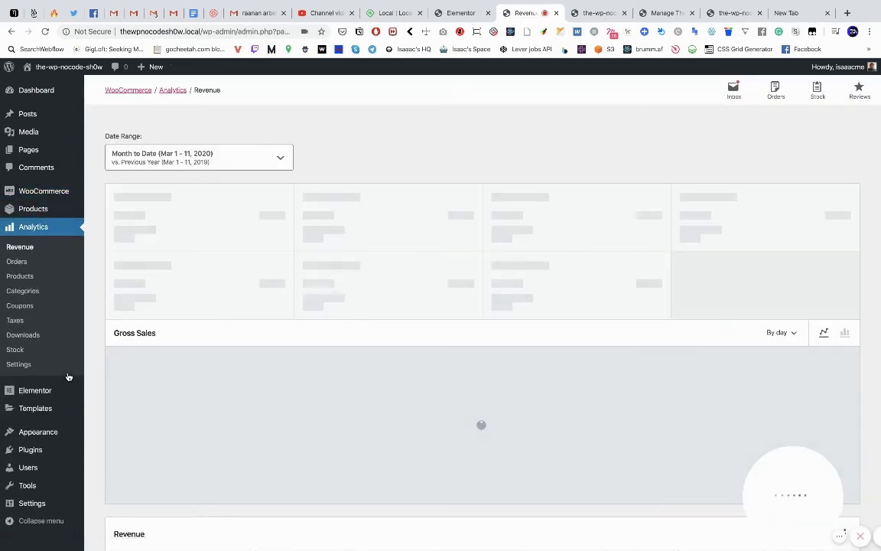
scroll(298, 353, "down", 5)
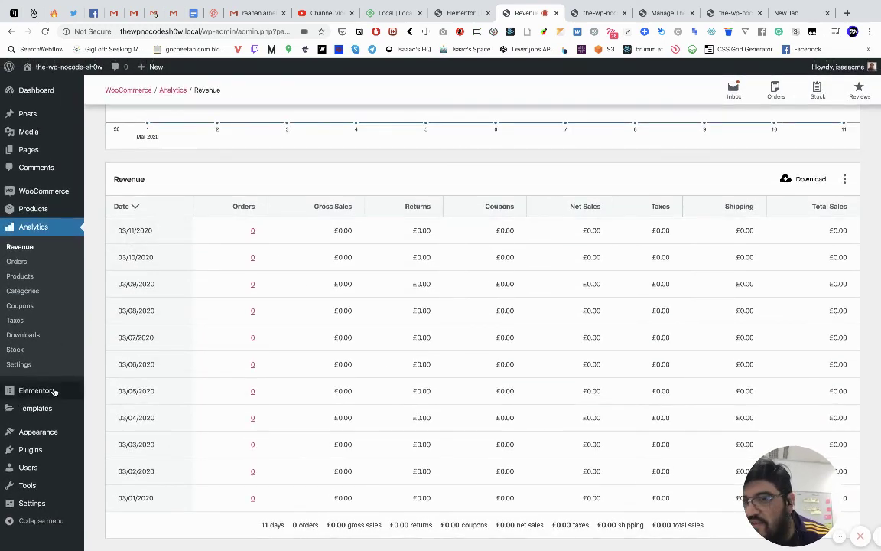
mouse_move(67, 423)
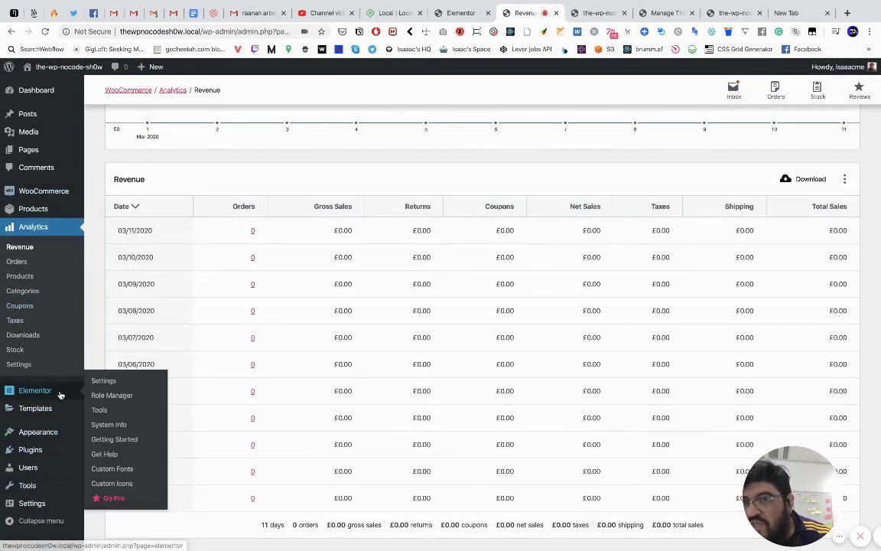
- Switch back to the live site, open its All Products shop page and view the Black Lentils product
left_click(593, 13)
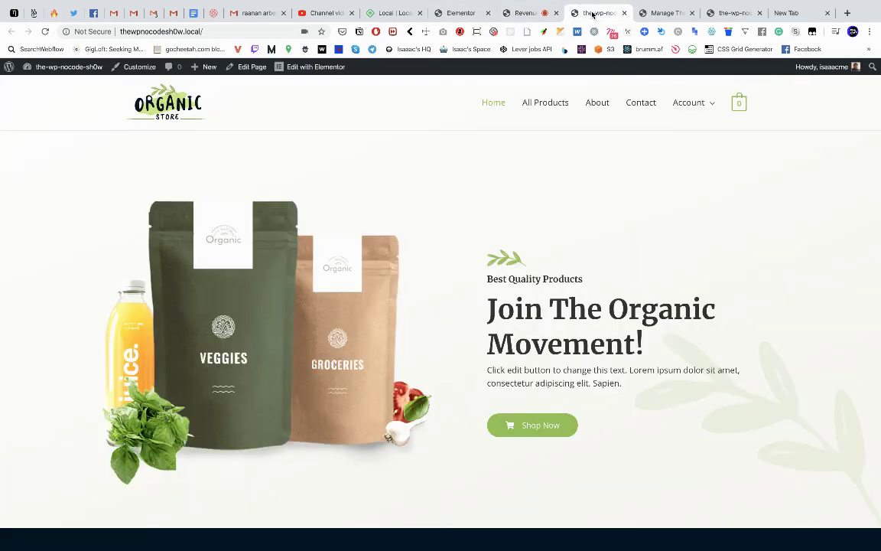
left_click(557, 107)
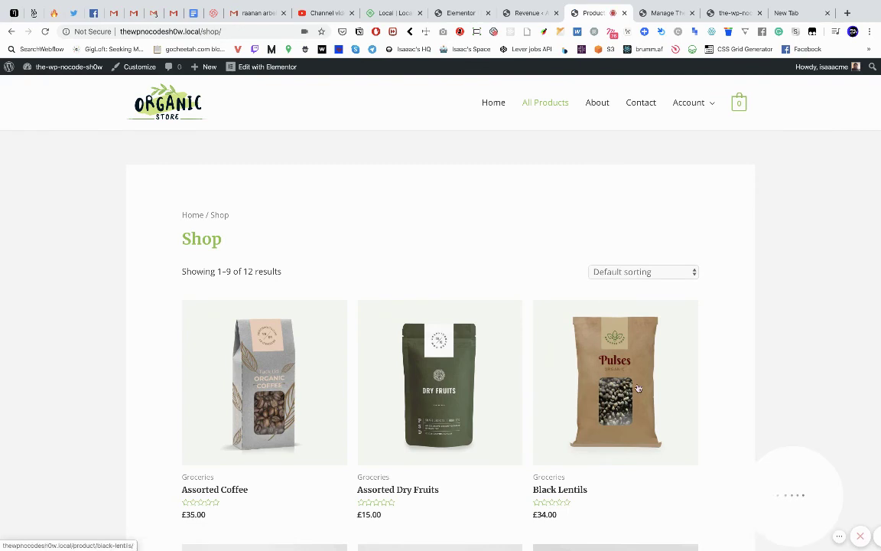
left_click(624, 381)
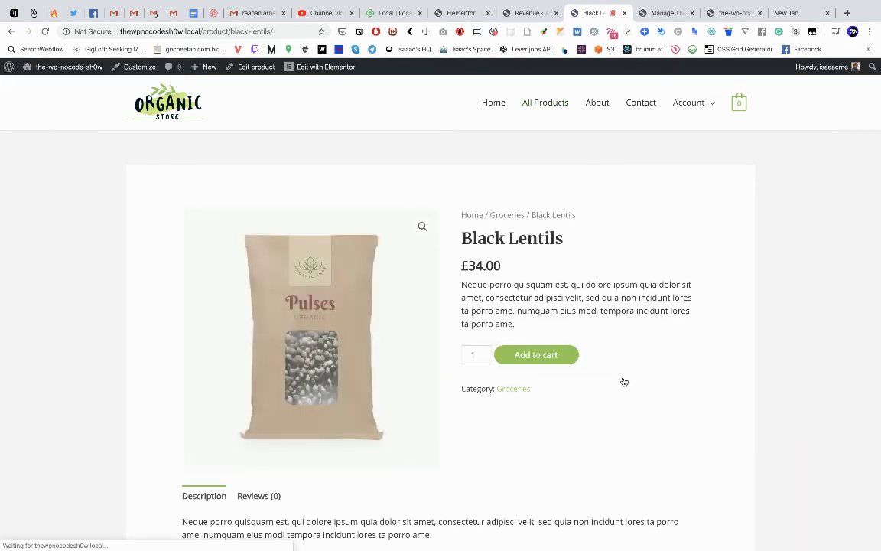
- Test the shopping cart by adding one Black Lentils and removing it again through the cart preview
left_click(554, 360)
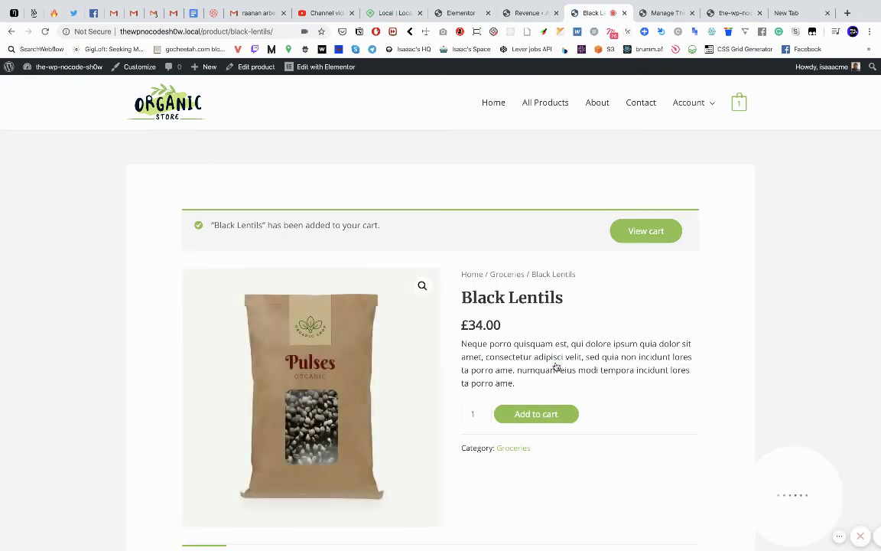
mouse_move(738, 102)
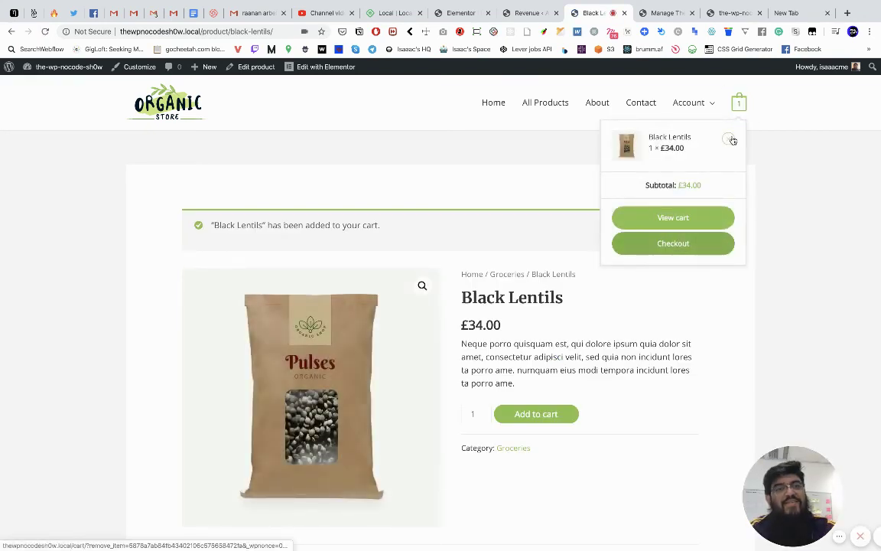
left_click(729, 138)
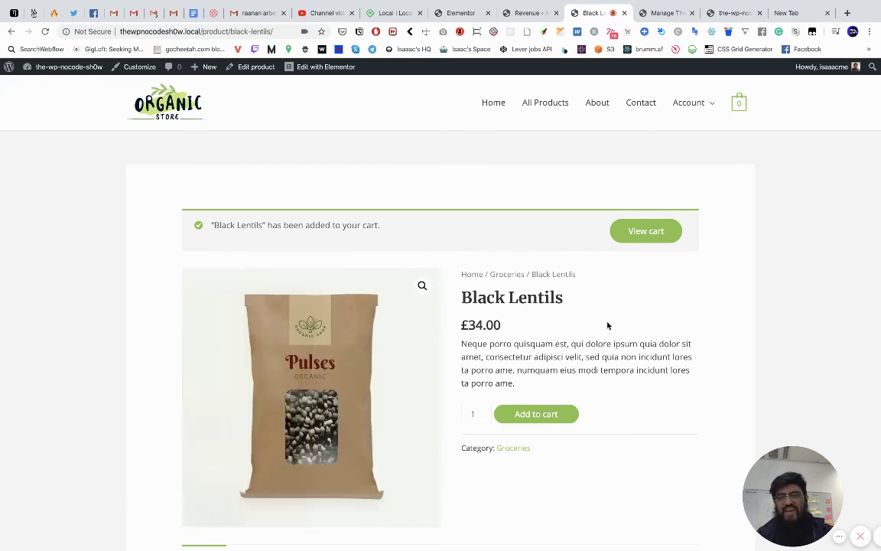
- Examine the related products and the footer of the Black Lentils product page
scroll(586, 321, "down", 5)
scroll(588, 323, "down", 4)
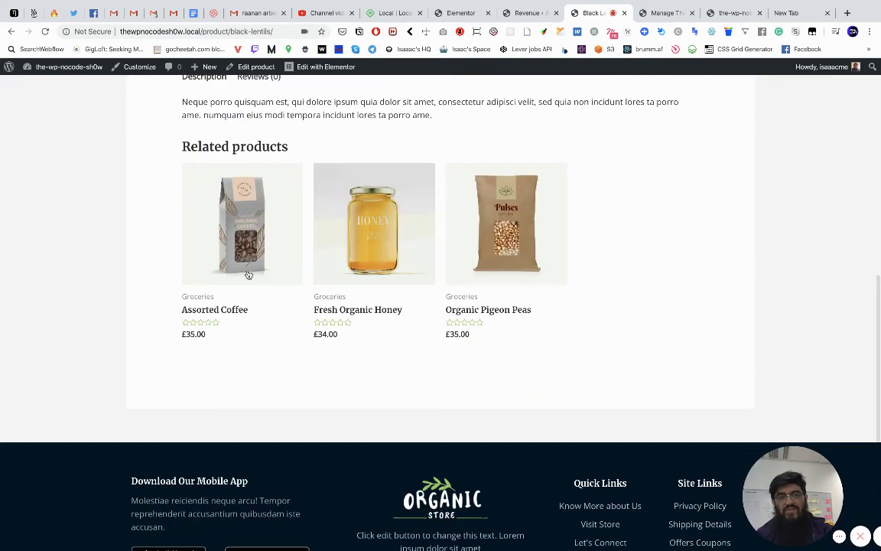
scroll(616, 342, "down", 2)
left_click_drag(811, 487, 93, 481)
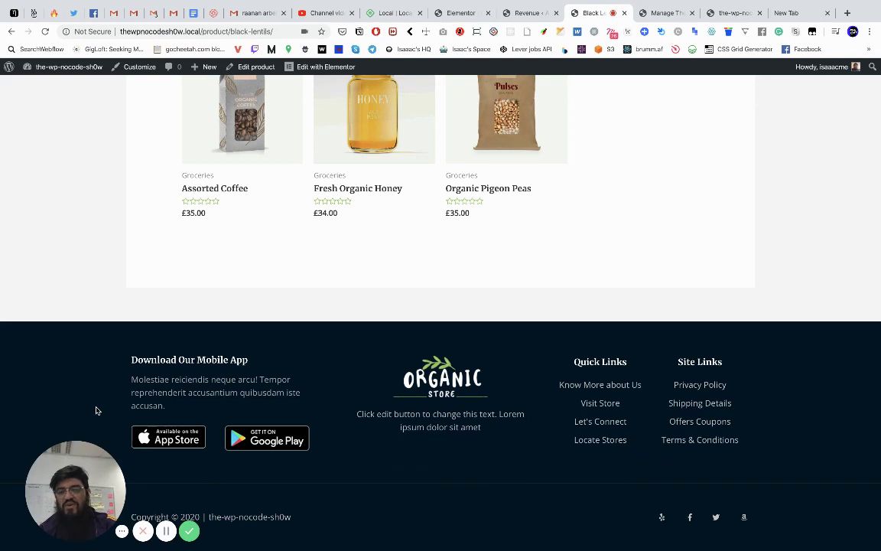